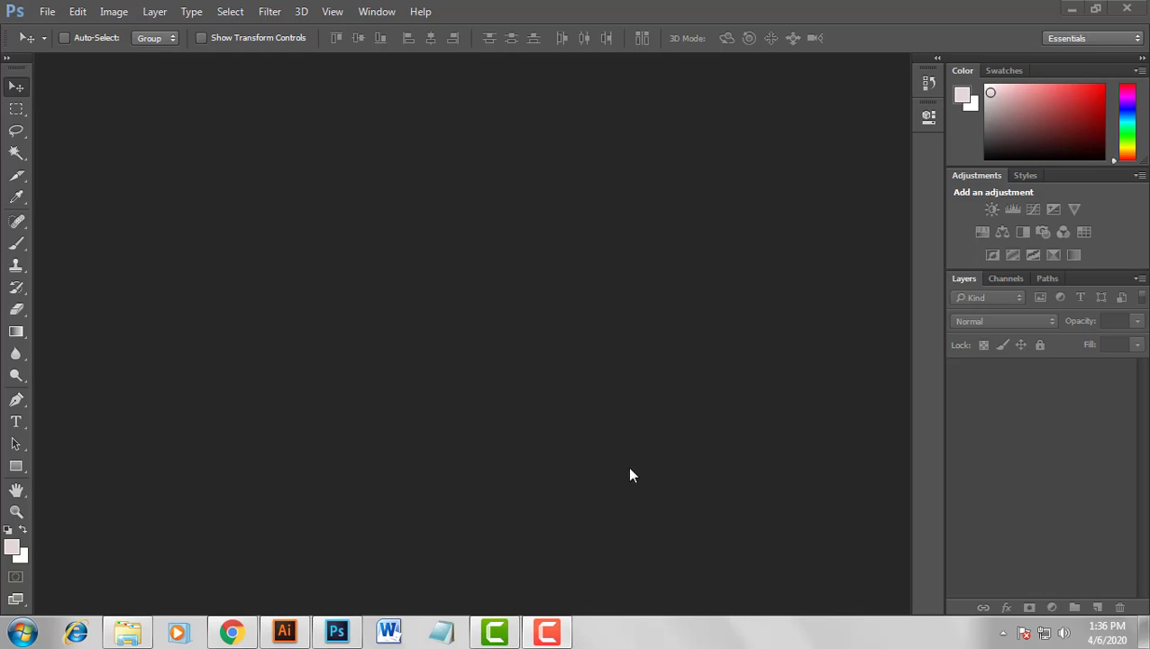
Open the JPEG image scientific-effects-happen-man-grows-beard from the Desktop
{"action": "left_click", "coordinate": [50, 13]}
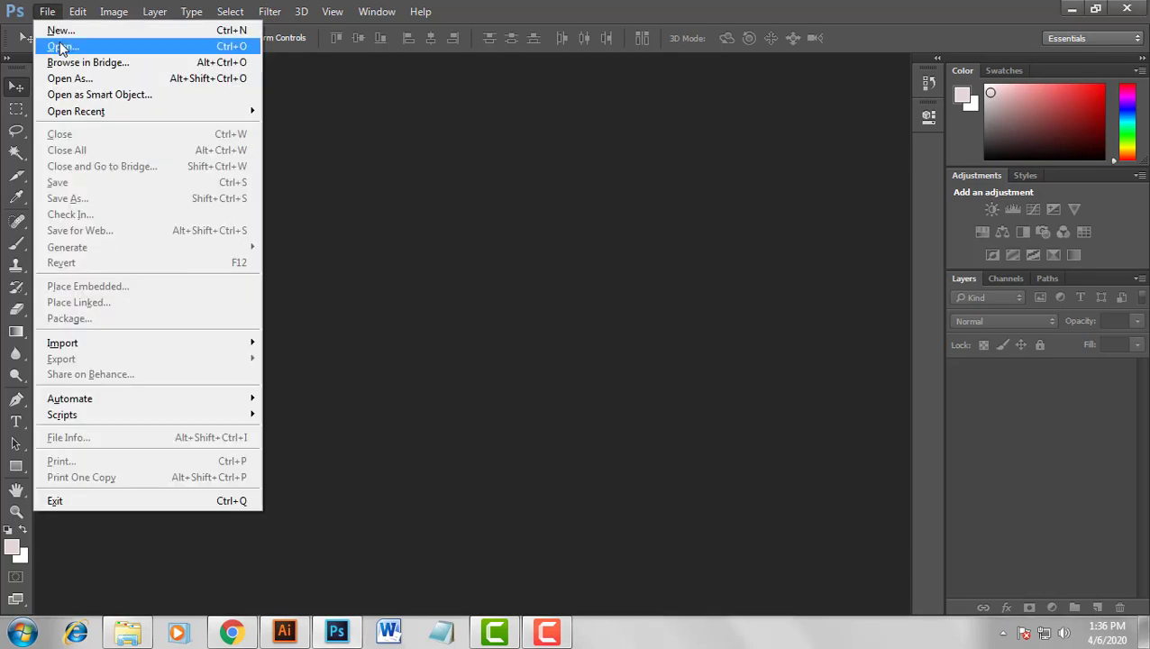
{"action": "left_click", "coordinate": [58, 41]}
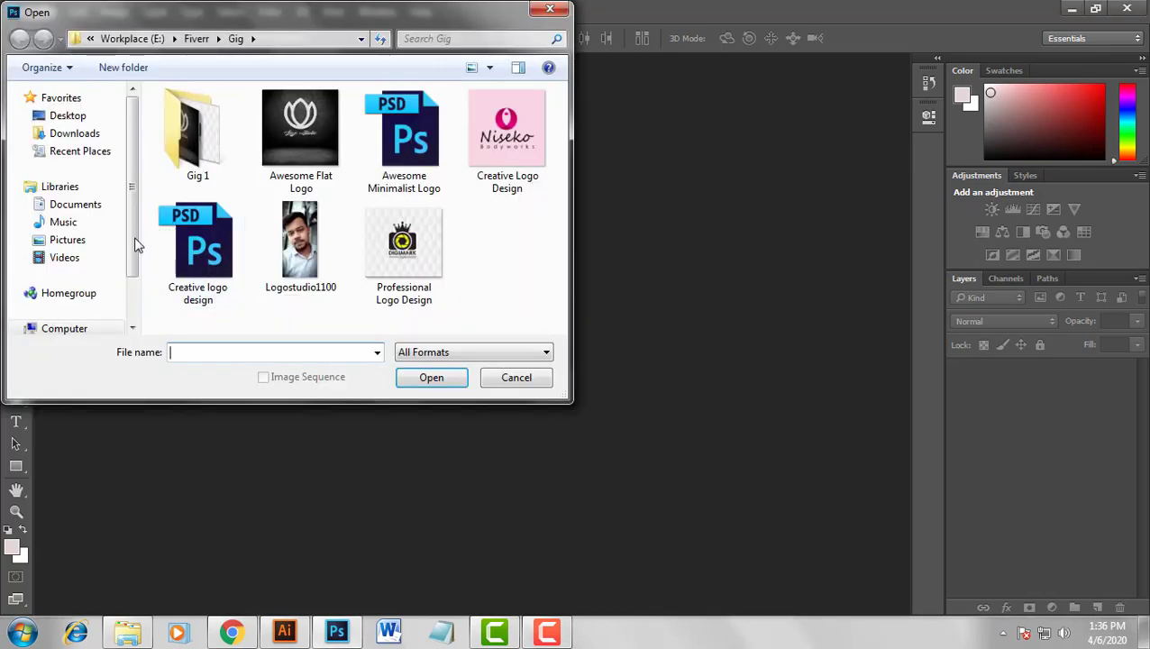
{"action": "left_click", "coordinate": [74, 119]}
{"action": "scroll", "coordinate": [81, 135], "scroll_direction": "down", "scroll_amount": 1}
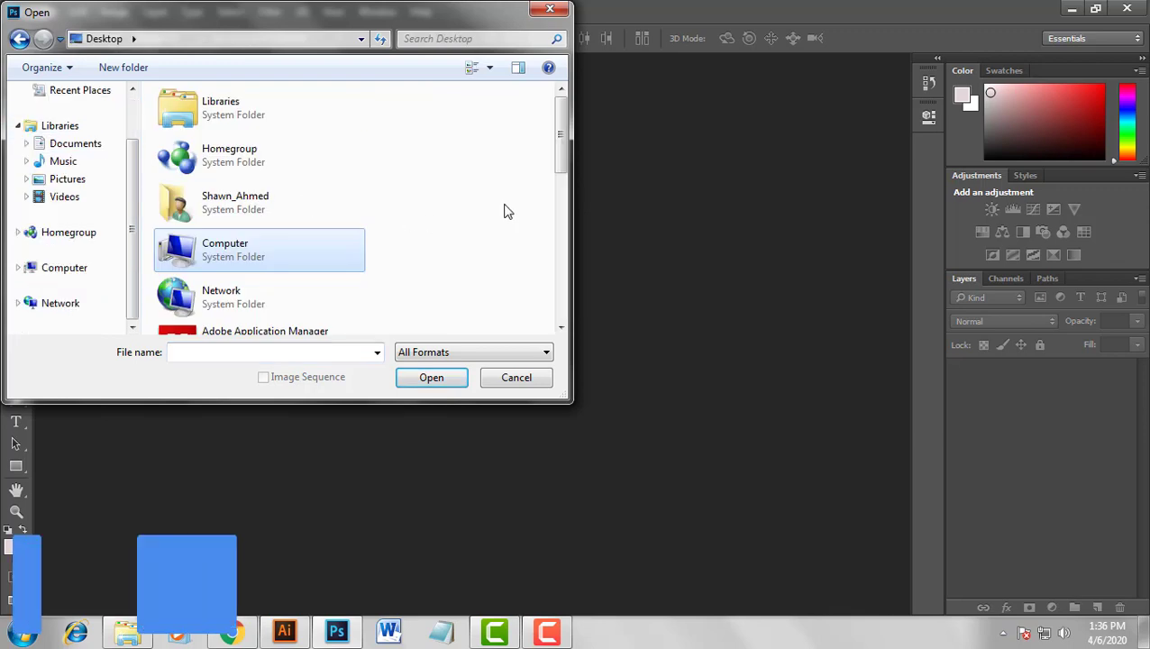
{"action": "scroll", "coordinate": [506, 210], "scroll_direction": "down", "scroll_amount": 8}
{"action": "left_click", "coordinate": [270, 311]}
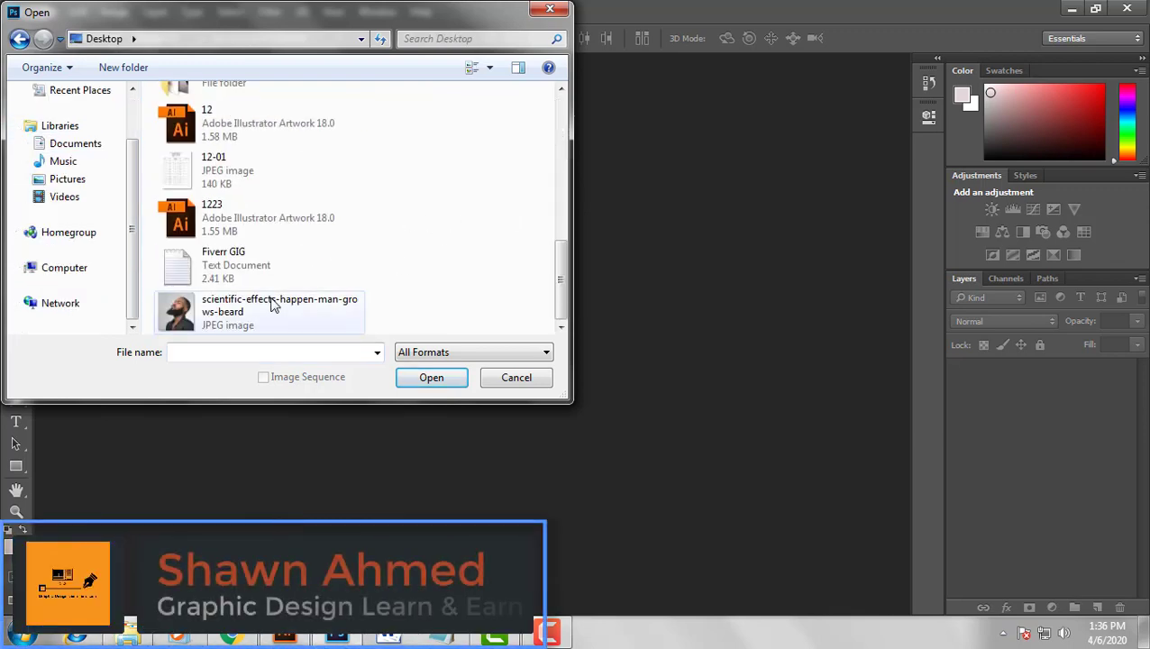
{"action": "left_click", "coordinate": [431, 378]}
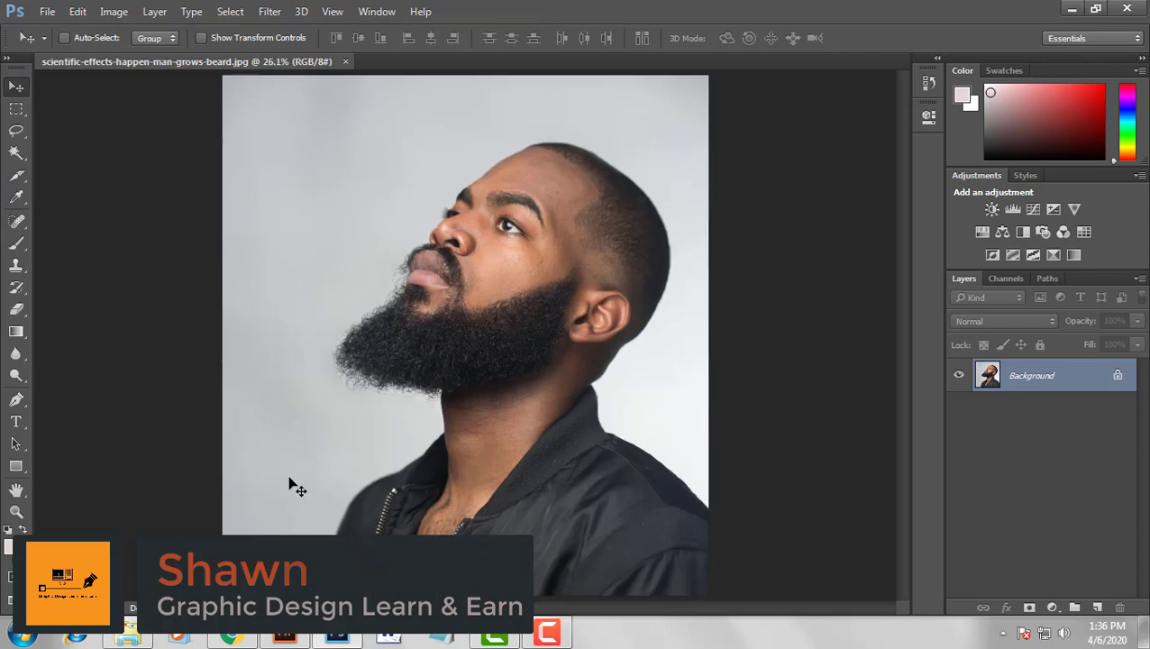
Select the whole grey backdrop on both sides of the man with the Magic Wand, and invert the selection to the man
{"action": "left_click", "coordinate": [16, 152]}
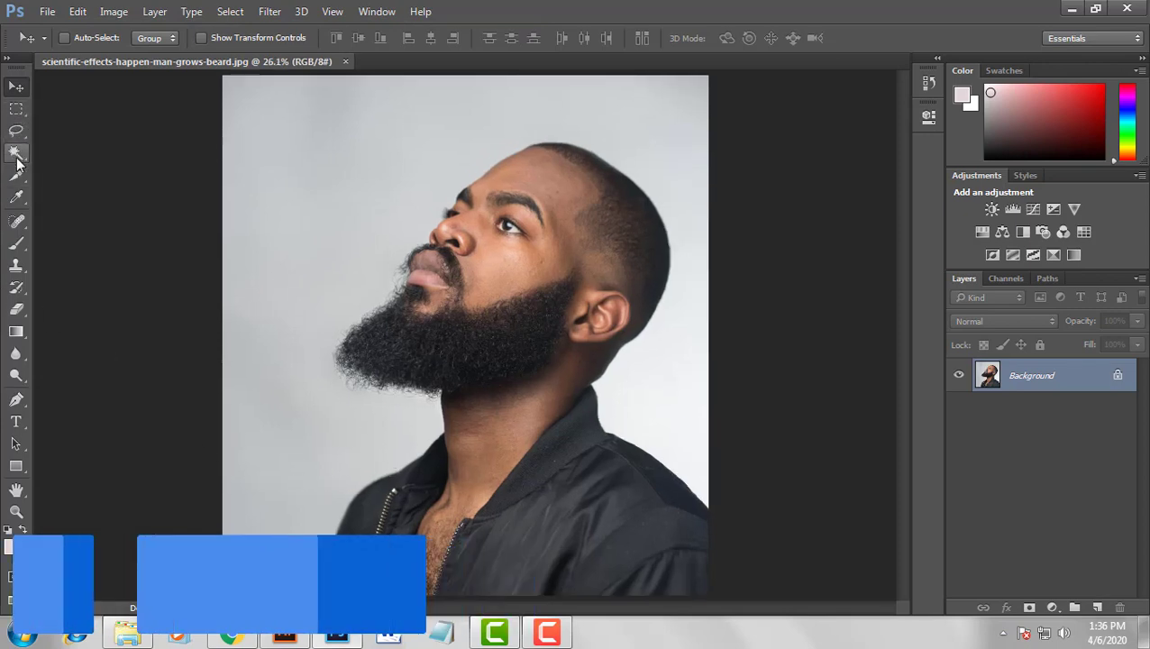
{"action": "left_click", "coordinate": [310, 153]}
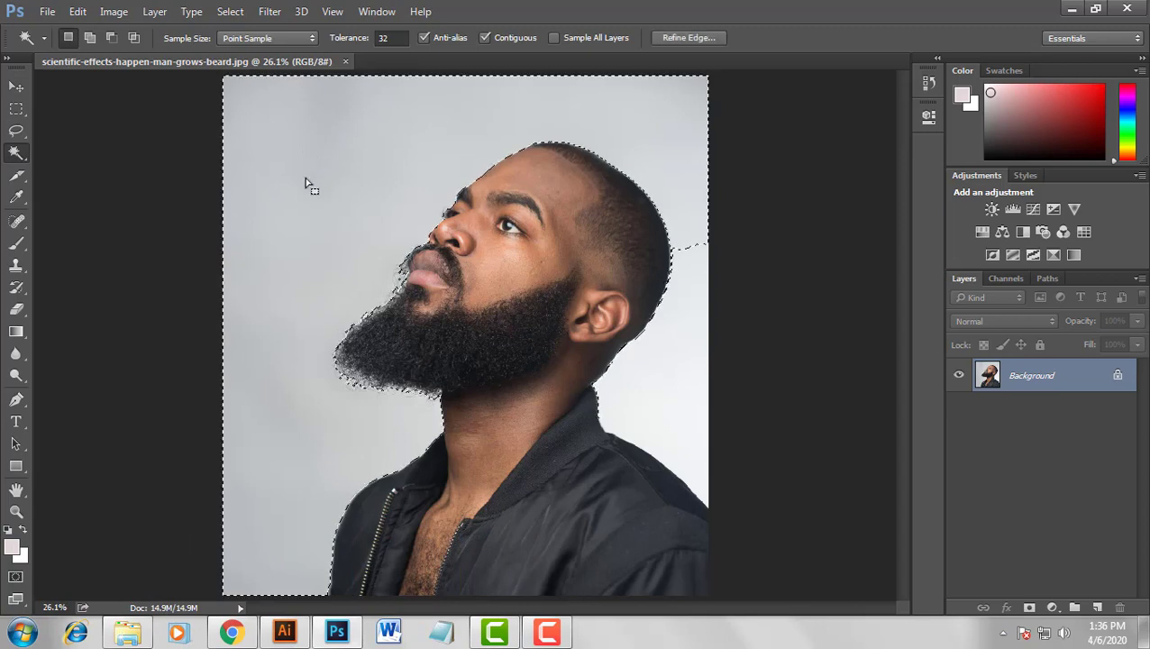
{"action": "left_click", "coordinate": [656, 389], "text": "shift"}
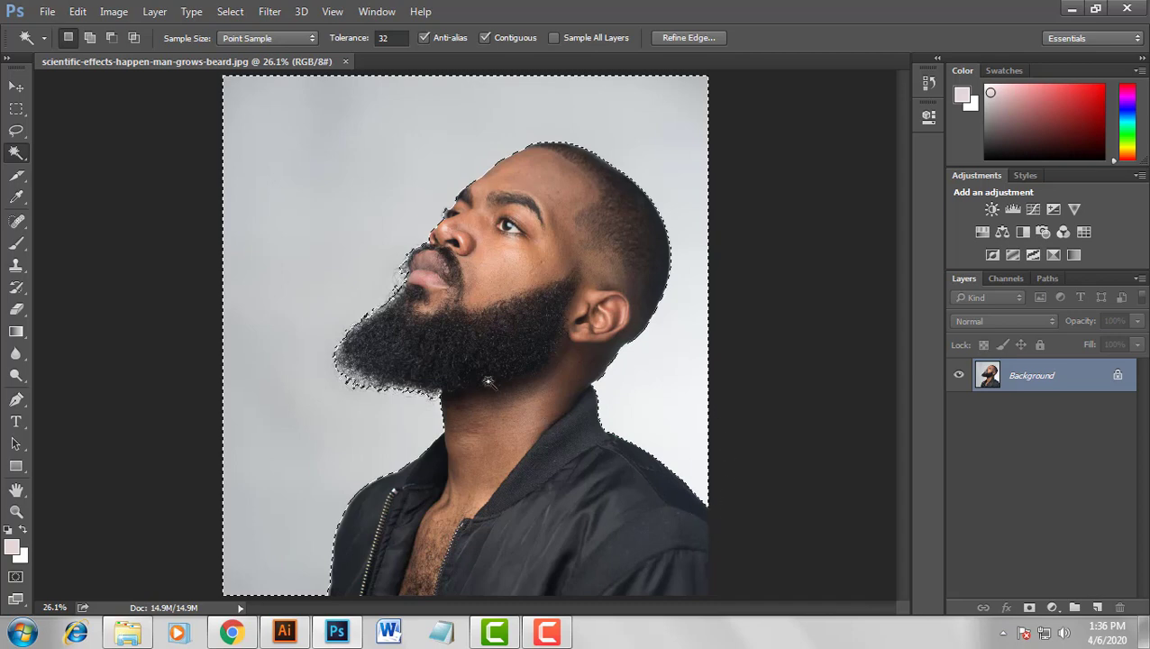
{"action": "left_click", "coordinate": [236, 15]}
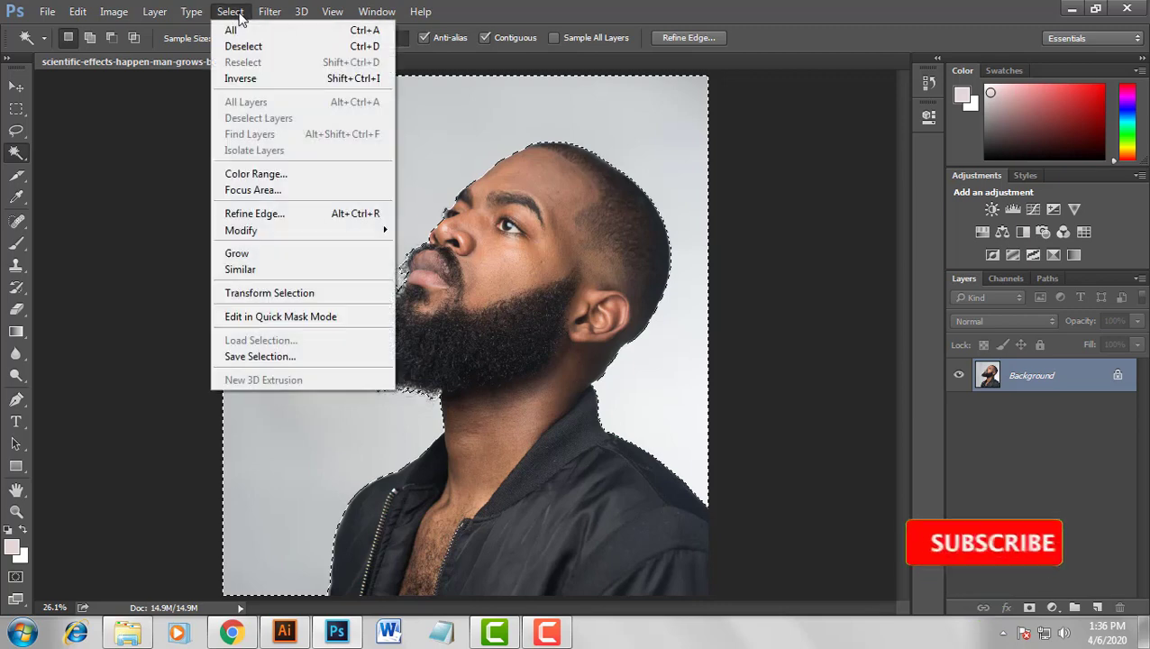
{"action": "left_click", "coordinate": [270, 78]}
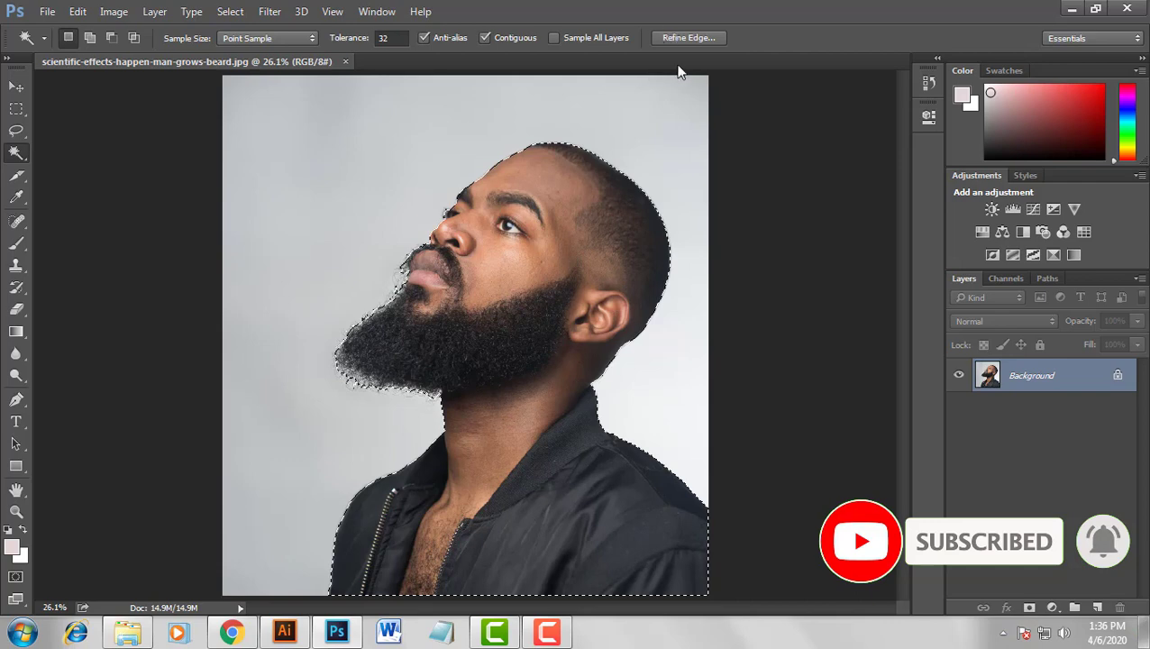
Start Refine Edge on the man's selection and preview it with the On Black view
{"action": "left_click", "coordinate": [689, 38]}
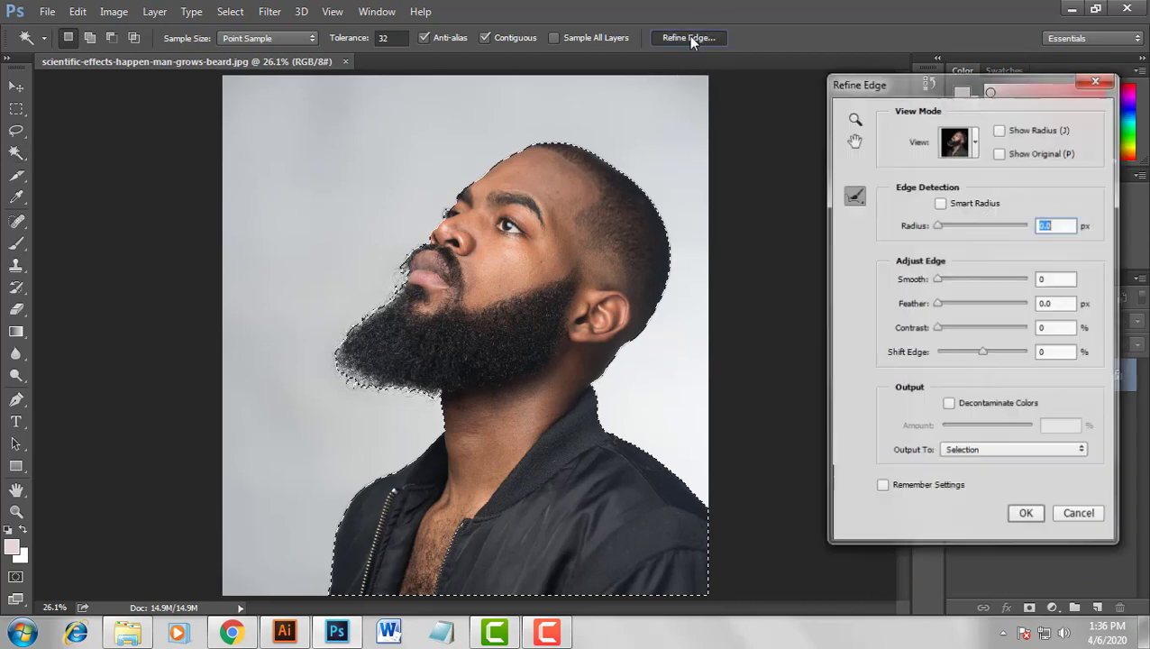
{"action": "left_click", "coordinate": [981, 147]}
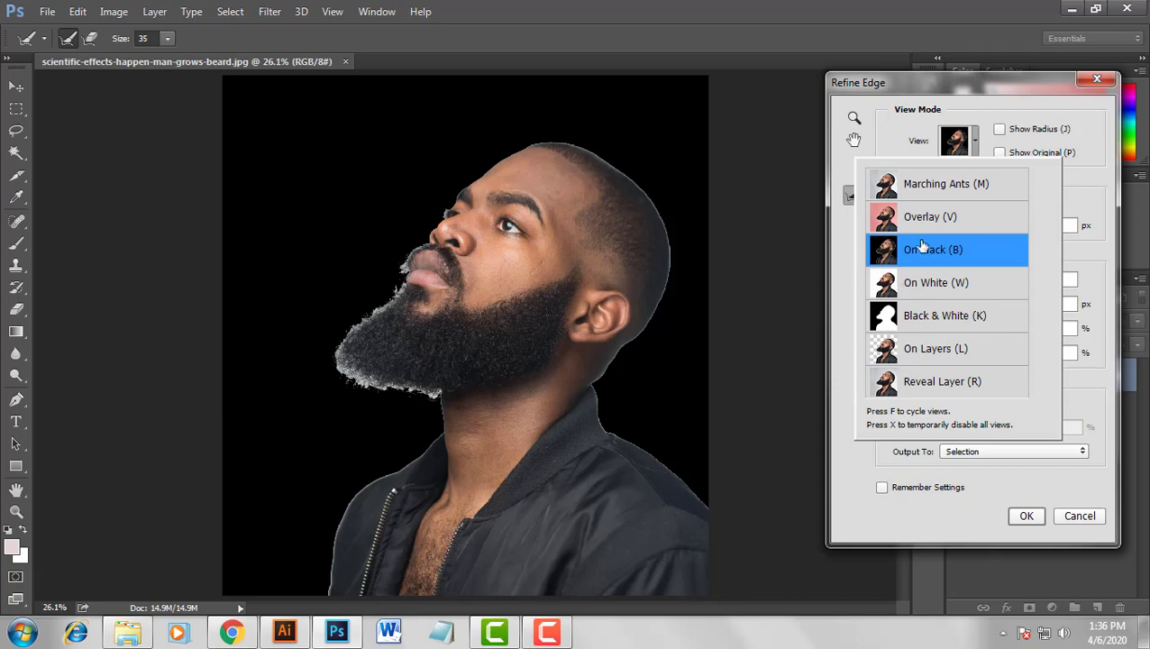
{"action": "left_click", "coordinate": [977, 136]}
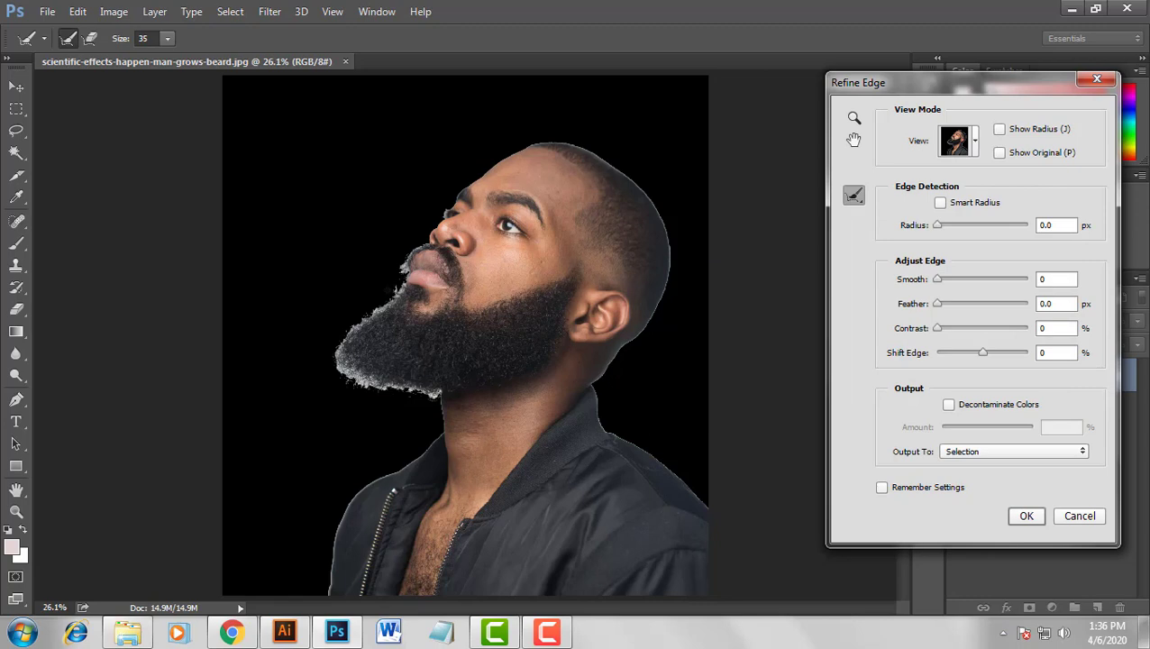
Brush the Refine Radius tool at size 35 along the moustache and the beard's outer edge down to the neck
{"action": "key", "text": "ctrl+plus"}
{"action": "key", "text": "ctrl+plus"}
{"action": "key", "text": "ctrl+plus"}
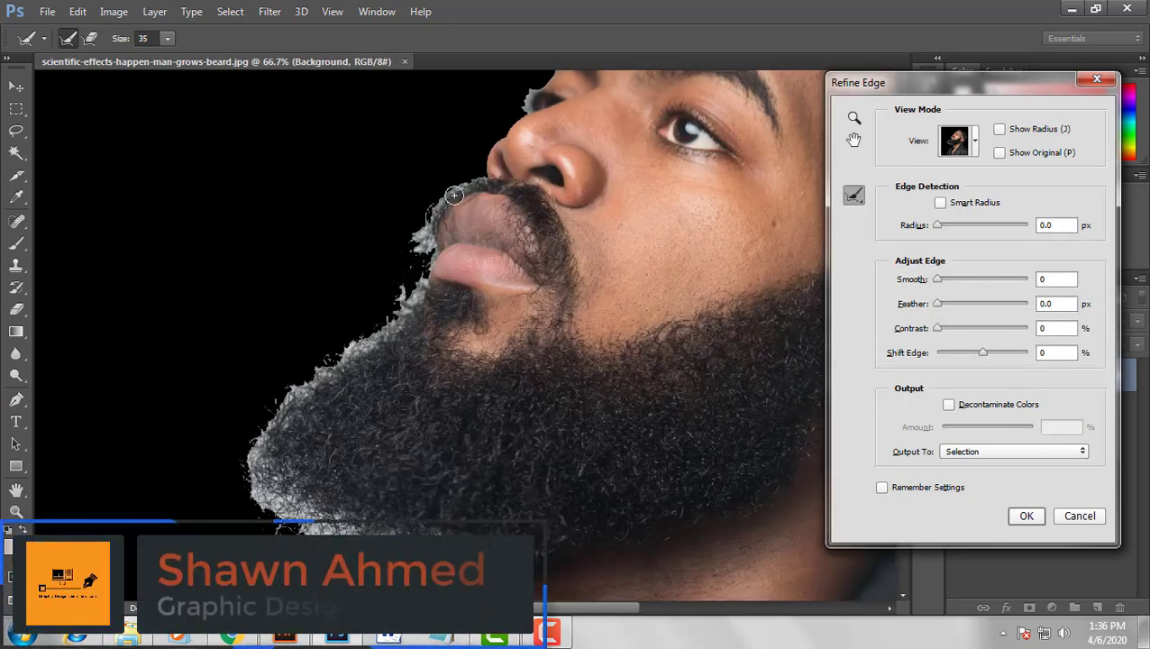
{"action": "mouse_move", "coordinate": [476, 181]}
{"action": "left_mouse_down"}
{"action": "mouse_move", "coordinate": [430, 215]}
{"action": "mouse_move", "coordinate": [421, 252]}
{"action": "mouse_move", "coordinate": [410, 242]}
{"action": "mouse_move", "coordinate": [430, 251]}
{"action": "mouse_move", "coordinate": [420, 290]}
{"action": "mouse_move", "coordinate": [401, 305]}
{"action": "mouse_move", "coordinate": [404, 289]}
{"action": "mouse_move", "coordinate": [399, 317]}
{"action": "mouse_move", "coordinate": [319, 375]}
{"action": "left_mouse_up"}
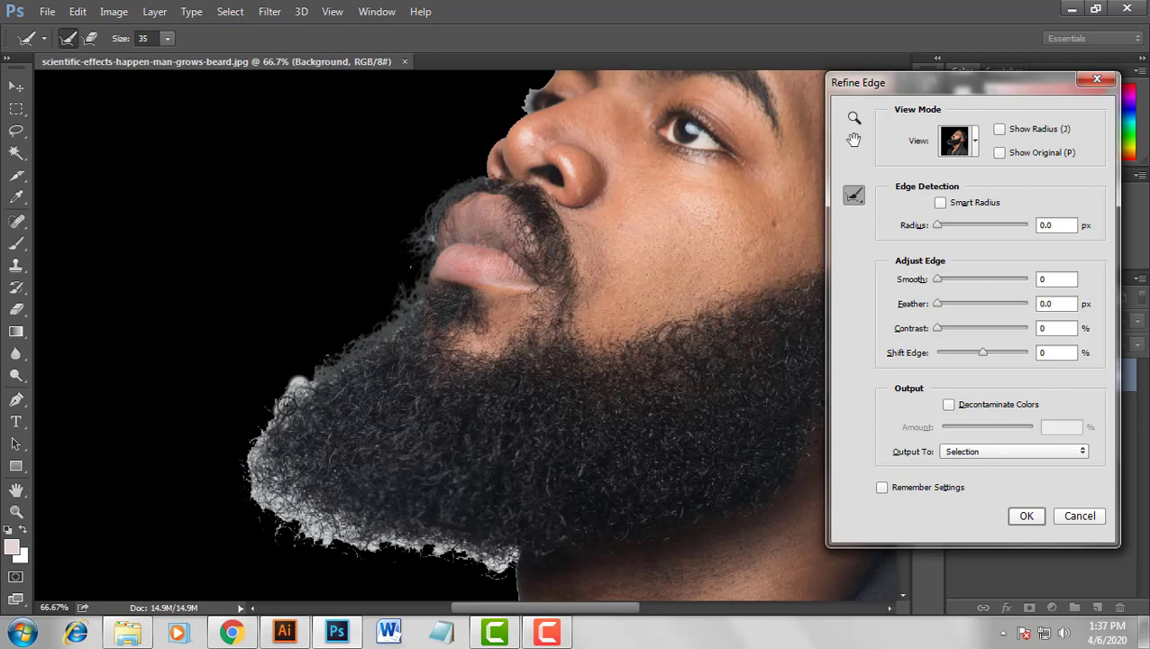
{"action": "left_click_drag", "start_coordinate": [296, 386], "coordinate": [281, 413]}
{"action": "mouse_move", "coordinate": [257, 457]}
{"action": "left_mouse_down"}
{"action": "mouse_move", "coordinate": [287, 508]}
{"action": "mouse_move", "coordinate": [255, 482]}
{"action": "mouse_move", "coordinate": [330, 529]}
{"action": "left_mouse_up"}
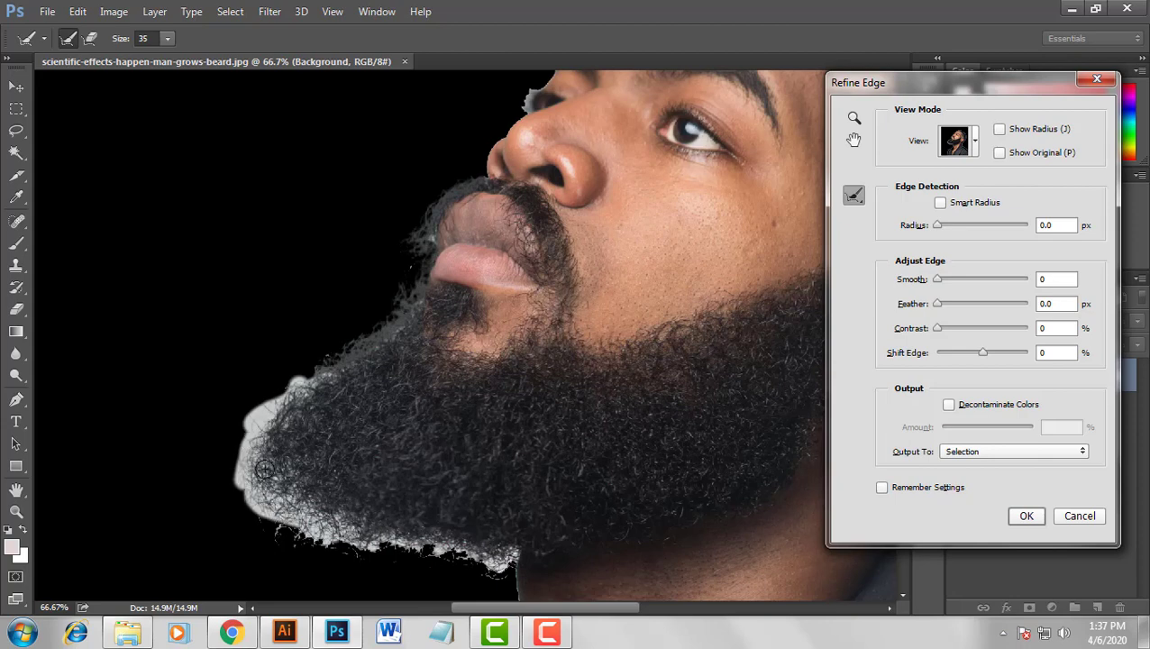
{"action": "mouse_move", "coordinate": [265, 469]}
{"action": "left_mouse_down"}
{"action": "mouse_move", "coordinate": [302, 527]}
{"action": "mouse_move", "coordinate": [275, 526]}
{"action": "mouse_move", "coordinate": [261, 511]}
{"action": "mouse_move", "coordinate": [304, 539]}
{"action": "mouse_move", "coordinate": [315, 521]}
{"action": "mouse_move", "coordinate": [359, 536]}
{"action": "mouse_move", "coordinate": [297, 505]}
{"action": "mouse_move", "coordinate": [383, 526]}
{"action": "mouse_move", "coordinate": [338, 536]}
{"action": "mouse_move", "coordinate": [395, 538]}
{"action": "left_mouse_up"}
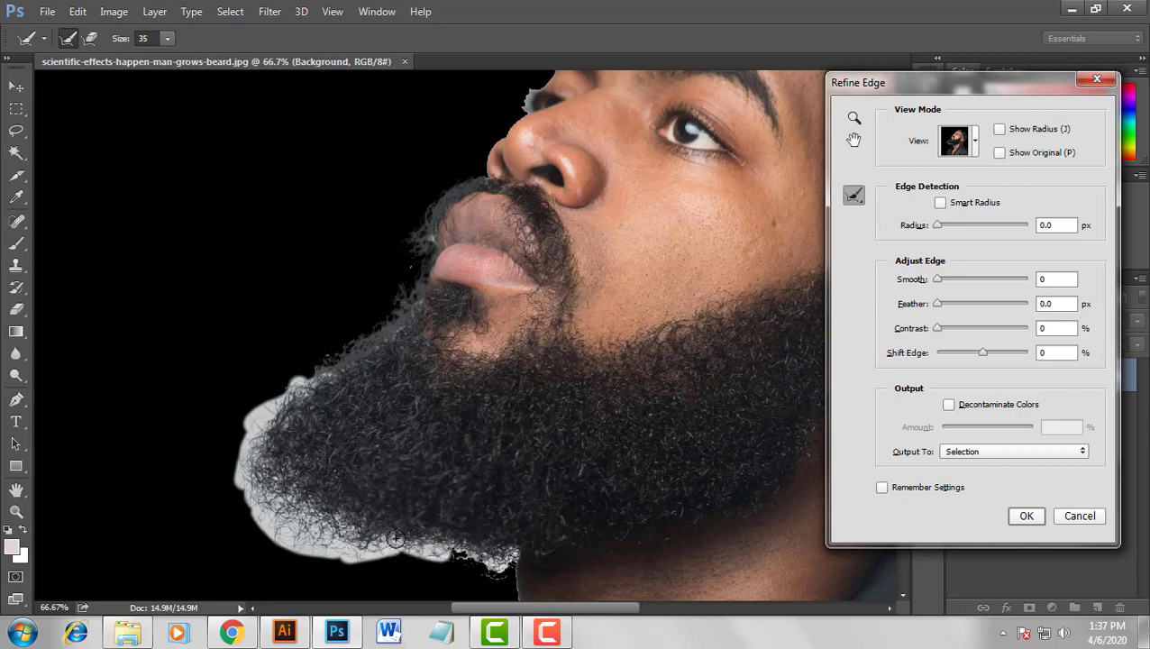
{"action": "left_click_drag", "start_coordinate": [492, 544], "coordinate": [479, 560]}
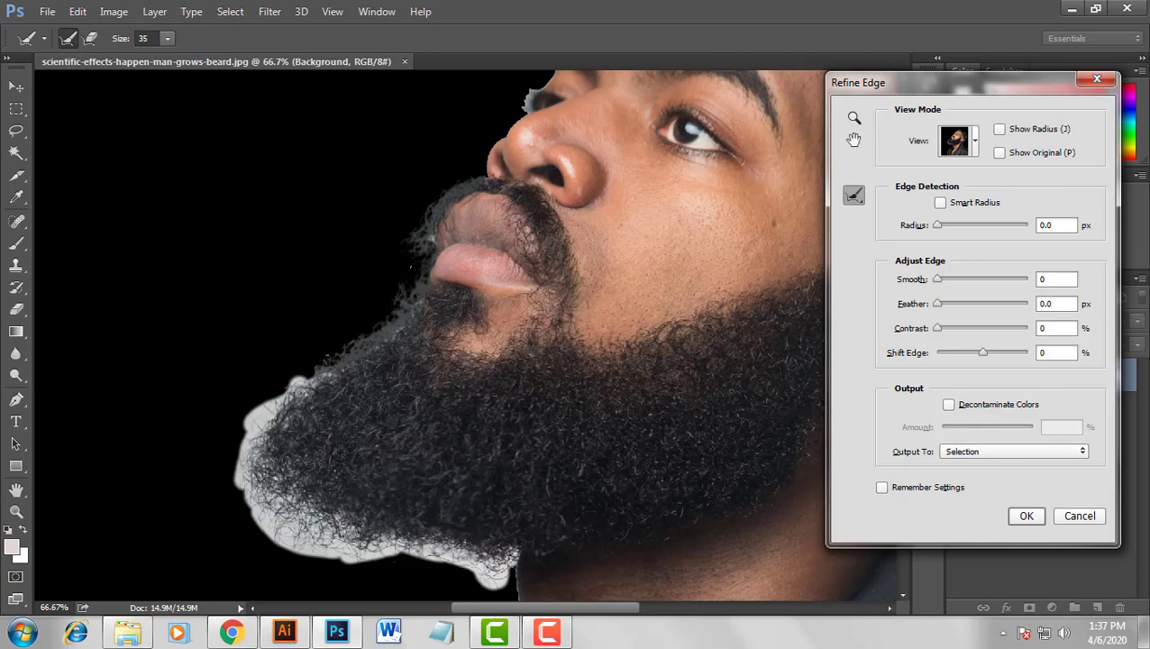
Refine the selection edge along the front of the neck, the collar and the front shoulder of the jacket
{"action": "scroll", "coordinate": [527, 478], "scroll_direction": "down", "scroll_amount": 5}
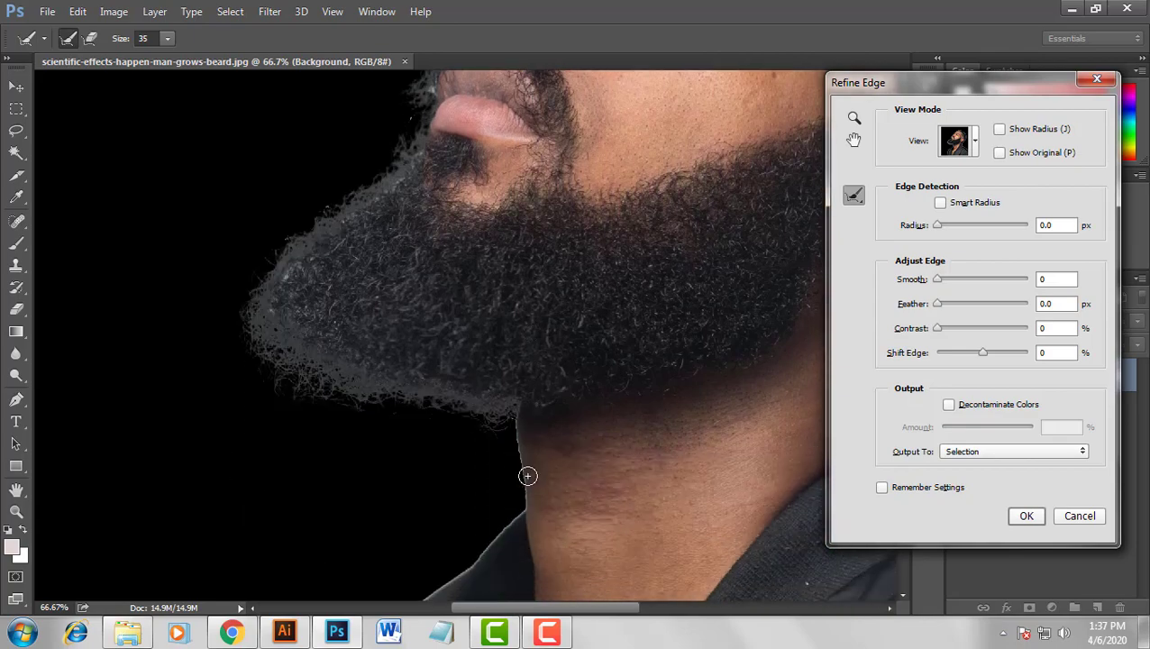
{"action": "scroll", "coordinate": [512, 357], "scroll_direction": "down", "scroll_amount": 1}
{"action": "key", "text": "ctrl+minus"}
{"action": "key", "text": "ctrl+minus"}
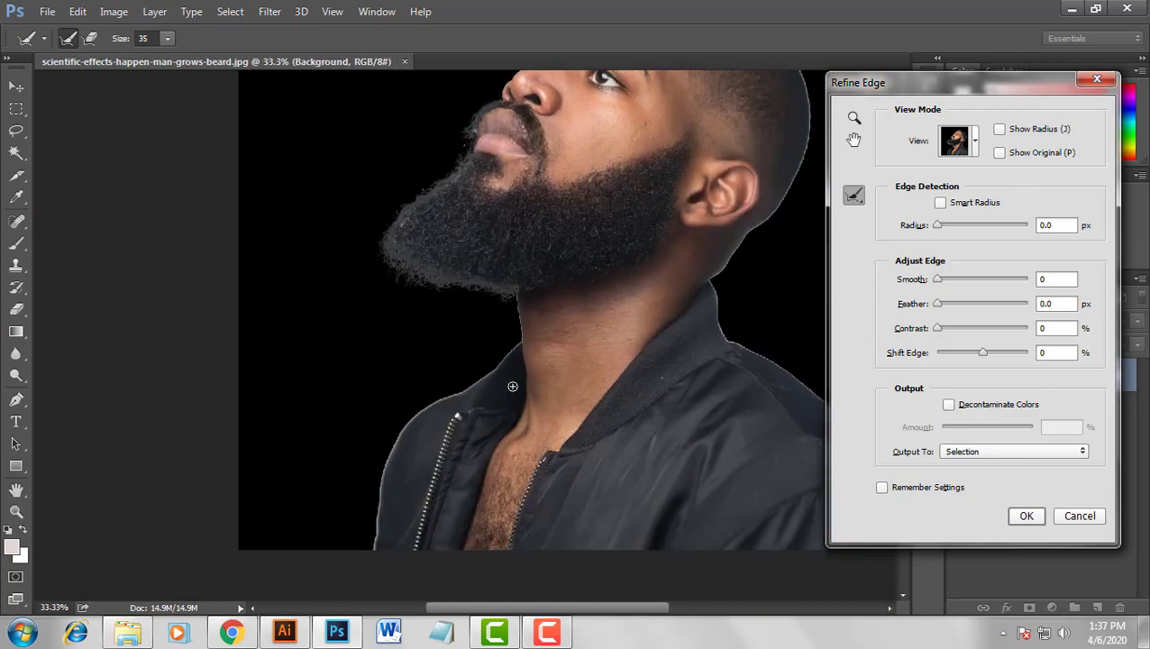
{"action": "scroll", "coordinate": [516, 368], "scroll_direction": "up", "scroll_amount": 1}
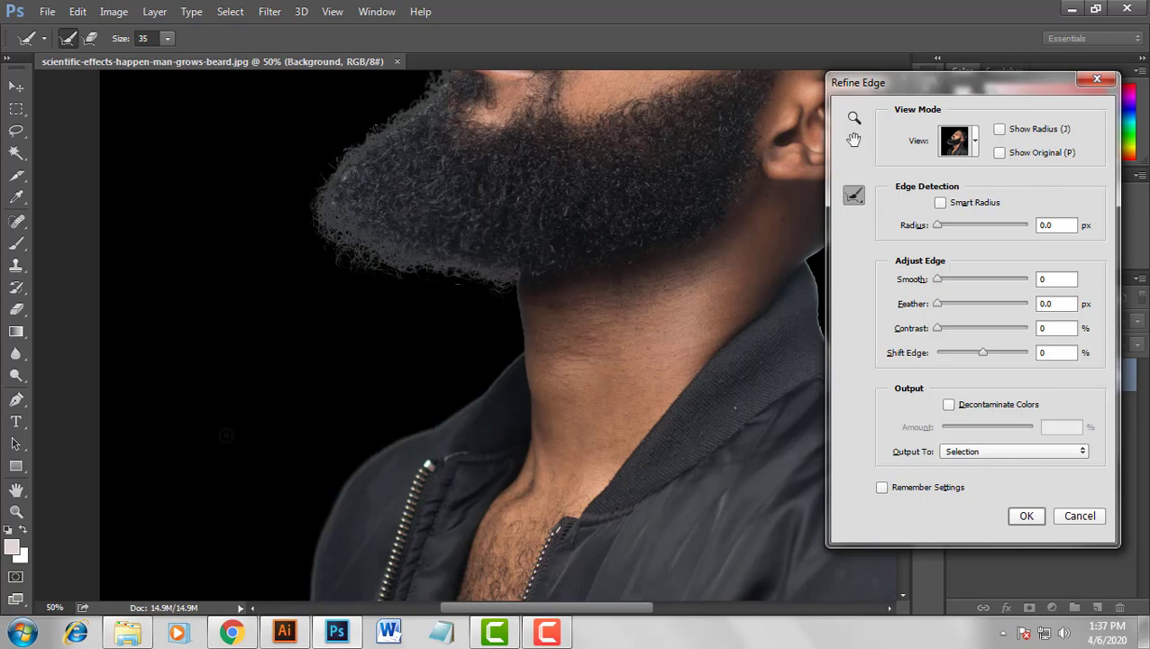
Refine the remaining lower stretch of the jacket's front edge down to the bottom of the image
{"action": "key", "text": "ctrl+minus"}
{"action": "key", "text": "ctrl+plus"}
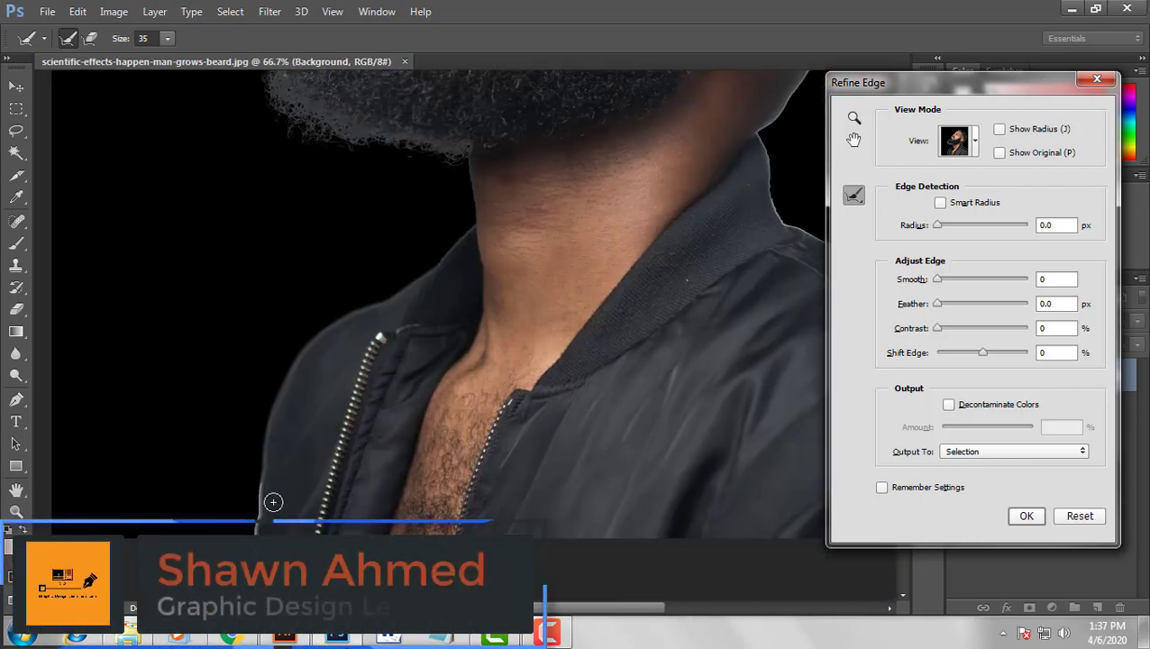
{"action": "scroll", "coordinate": [270, 501], "scroll_direction": "up", "scroll_amount": 5}
{"action": "key", "text": "ctrl+0"}
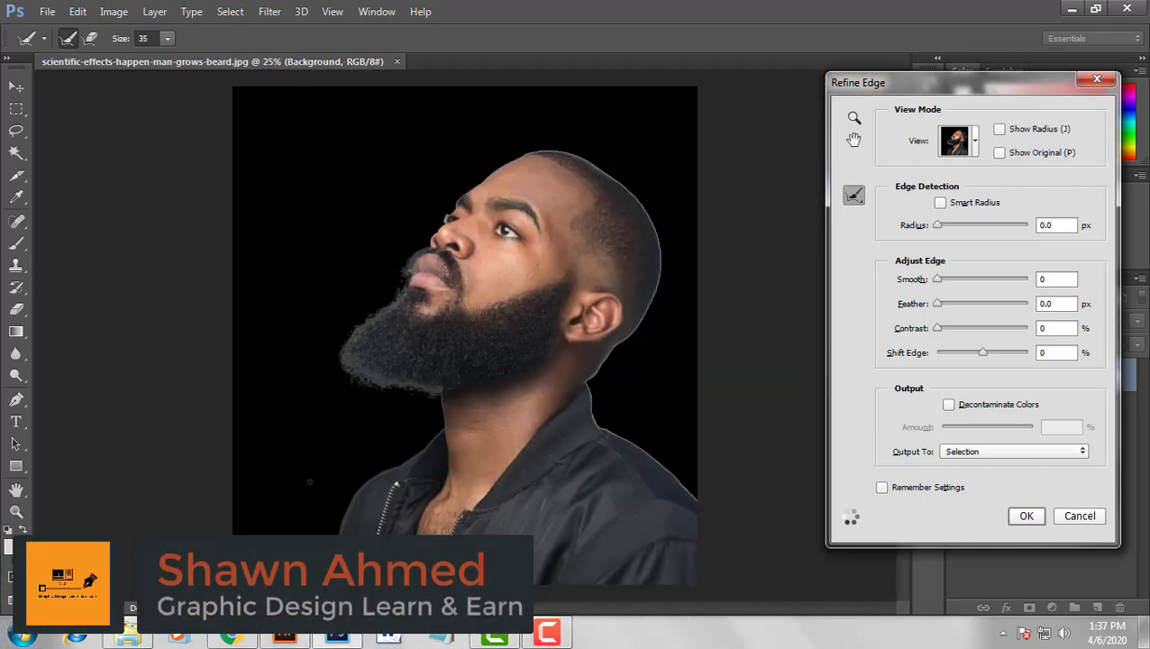
{"action": "key", "text": "ctrl+plus"}
{"action": "key", "text": "ctrl+plus"}
{"action": "key", "text": "ctrl+plus"}
{"action": "scroll", "coordinate": [378, 416], "scroll_direction": "down", "scroll_amount": 3}
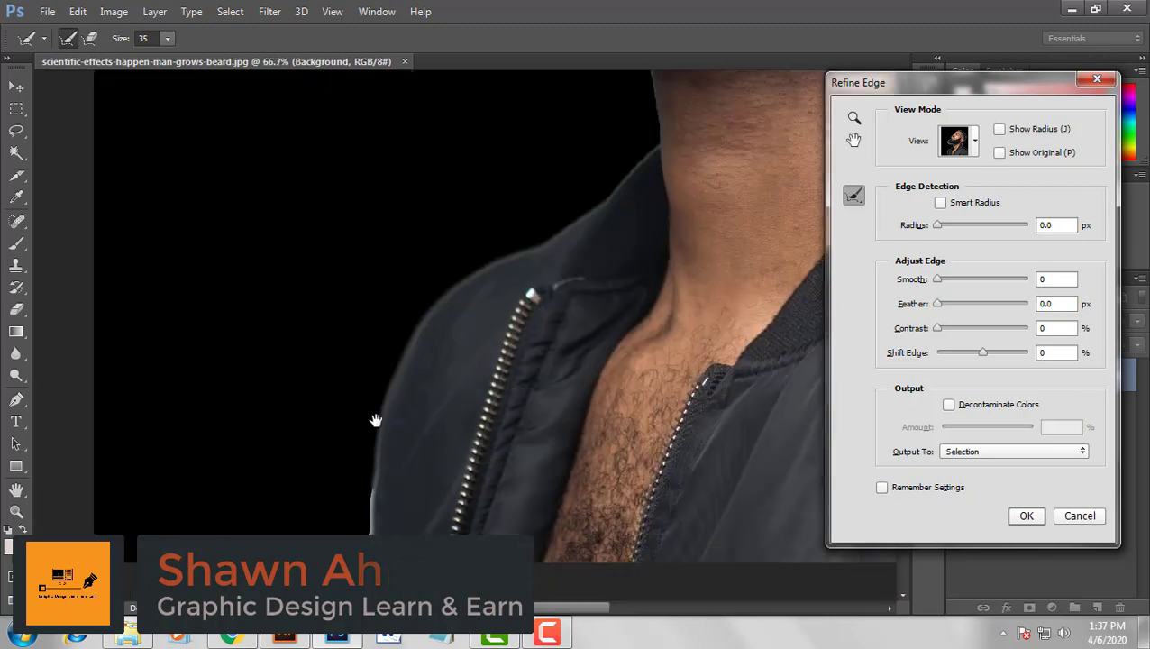
{"action": "key", "text": "ctrl+plus"}
{"action": "key", "text": "ctrl+plus"}
{"action": "mouse_move", "coordinate": [395, 254]}
{"action": "left_mouse_down"}
{"action": "mouse_move", "coordinate": [406, 276]}
{"action": "mouse_move", "coordinate": [379, 431]}
{"action": "mouse_move", "coordinate": [358, 471]}
{"action": "left_mouse_up"}
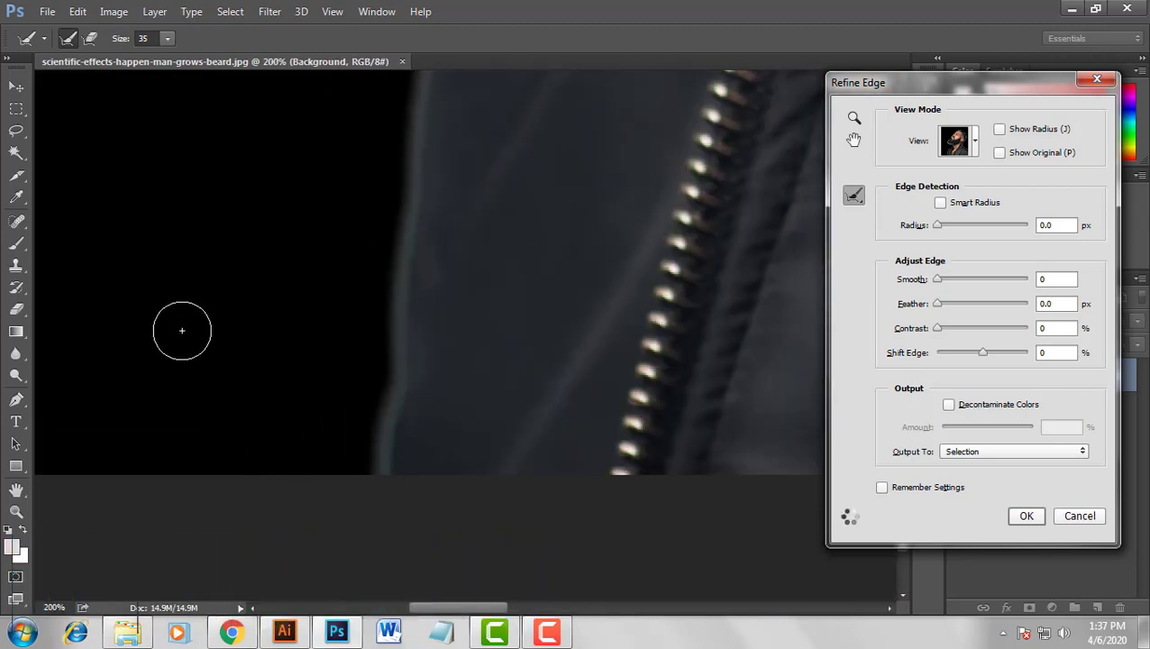
Refine the jacket's rear shoulder edge from the image border up to the base of the collar
{"action": "key", "text": "ctrl+minus"}
{"action": "key", "text": "ctrl+minus"}
{"action": "key", "text": "ctrl+minus"}
{"action": "key", "text": "ctrl+minus"}
{"action": "key", "text": "ctrl+minus"}
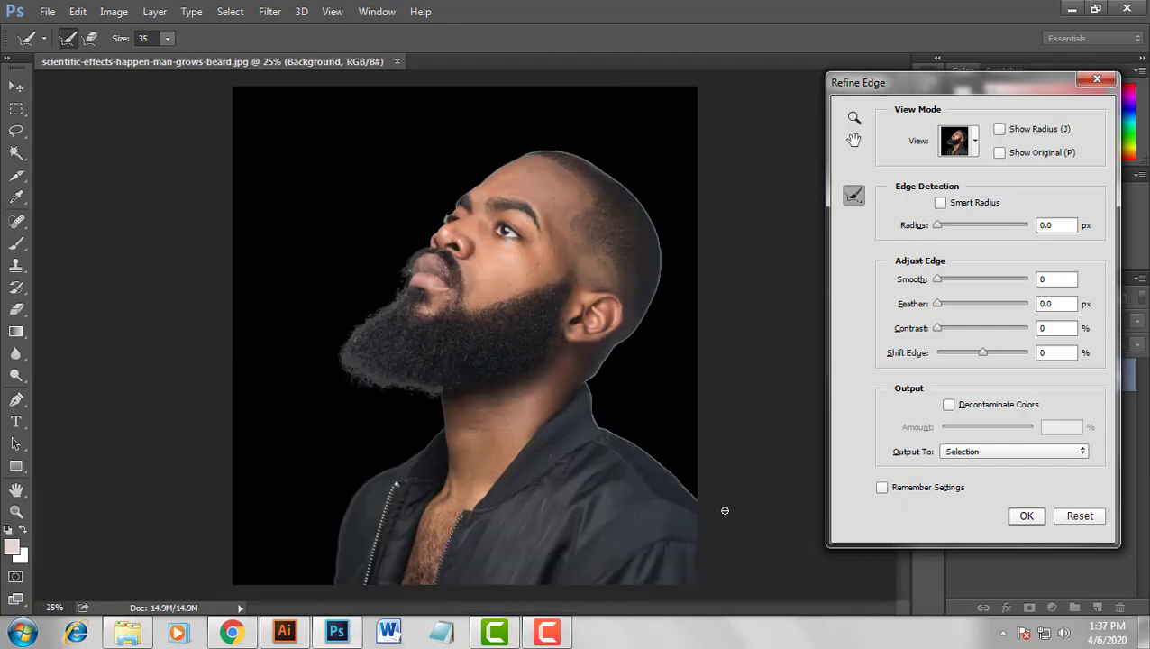
{"action": "scroll", "coordinate": [724, 510], "scroll_direction": "up", "scroll_amount": 4}
{"action": "mouse_move", "coordinate": [647, 501]}
{"action": "left_mouse_down"}
{"action": "mouse_move", "coordinate": [575, 420]}
{"action": "mouse_move", "coordinate": [449, 324]}
{"action": "mouse_move", "coordinate": [357, 263]}
{"action": "mouse_move", "coordinate": [252, 218]}
{"action": "mouse_move", "coordinate": [224, 133]}
{"action": "left_mouse_up"}
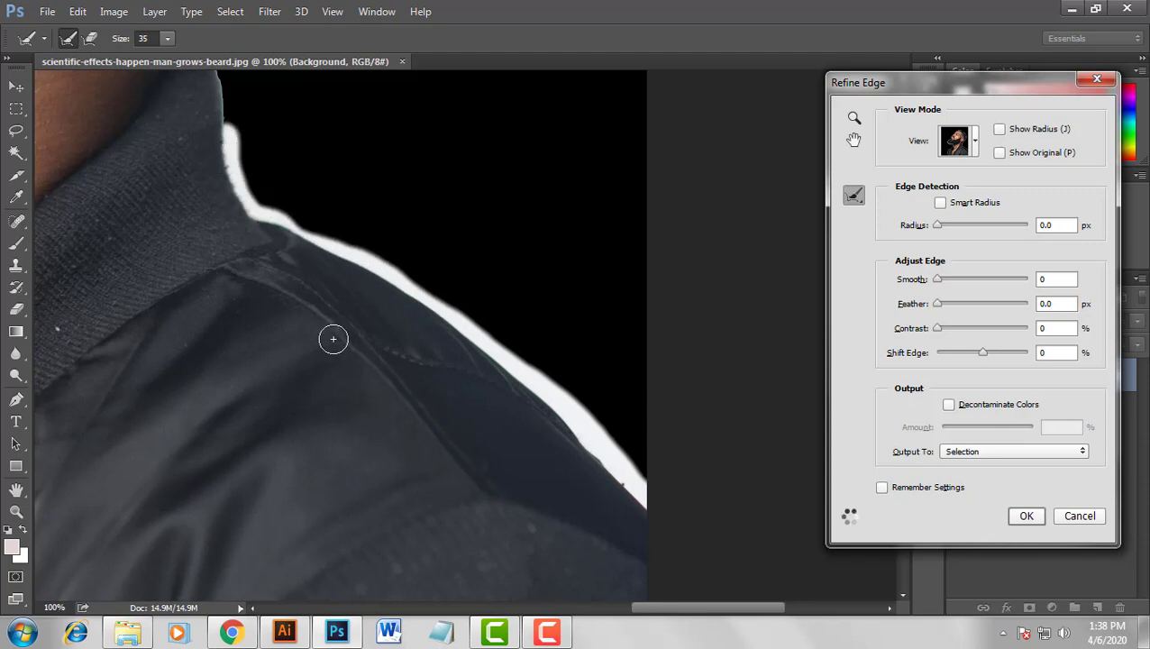
Refine the edge along the back of the collar and the nape up to behind the ear
{"action": "scroll", "coordinate": [261, 306], "scroll_direction": "up", "scroll_amount": 3}
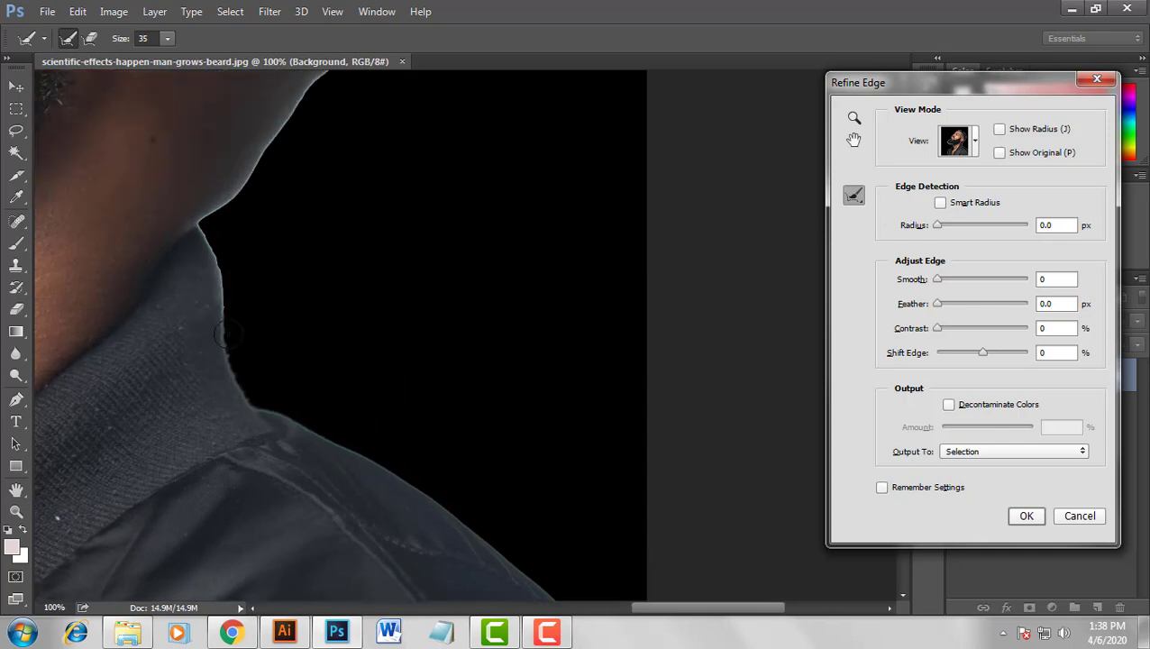
{"action": "mouse_move", "coordinate": [230, 351]}
{"action": "left_mouse_down"}
{"action": "mouse_move", "coordinate": [197, 219]}
{"action": "mouse_move", "coordinate": [239, 188]}
{"action": "mouse_move", "coordinate": [280, 118]}
{"action": "left_mouse_up"}
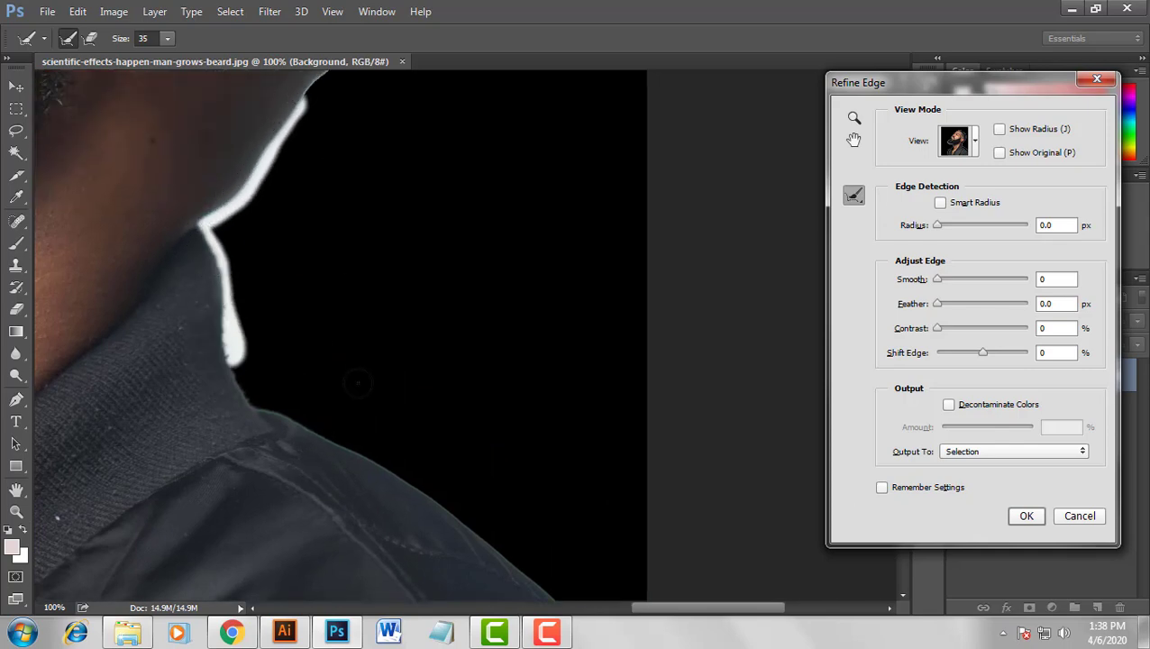
{"action": "scroll", "coordinate": [357, 383], "scroll_direction": "up", "scroll_amount": 3}
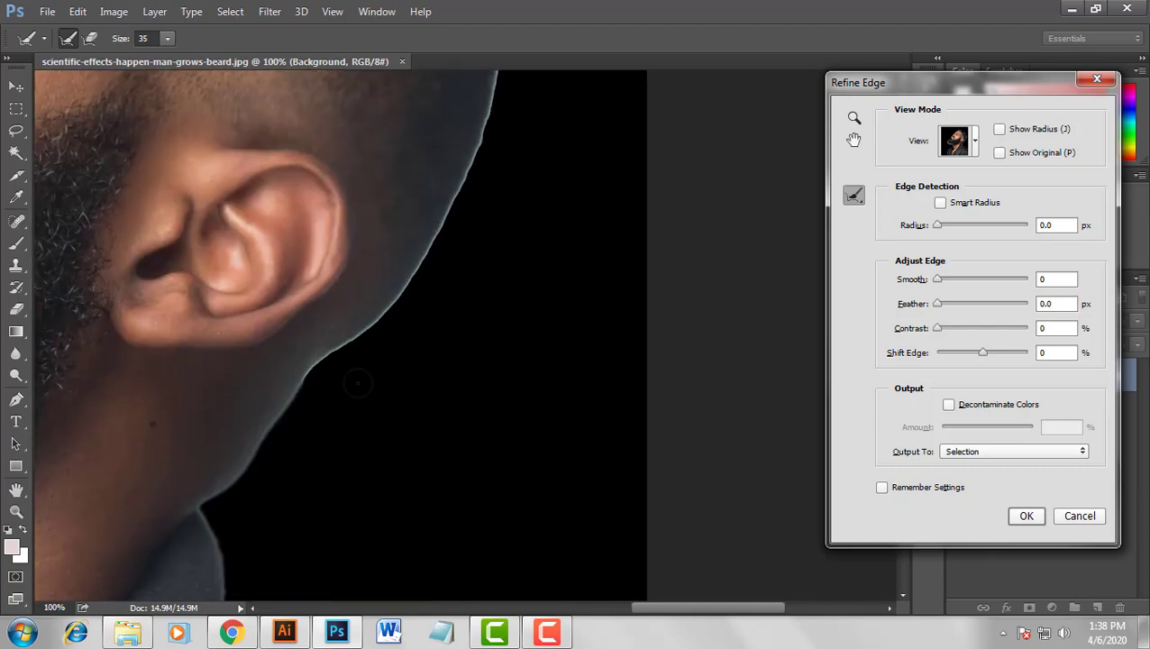
{"action": "scroll", "coordinate": [357, 383], "scroll_direction": "down", "scroll_amount": 1}
{"action": "scroll", "coordinate": [306, 388], "scroll_direction": "right", "scroll_amount": 2}
{"action": "scroll", "coordinate": [257, 392], "scroll_direction": "up", "scroll_amount": 1}
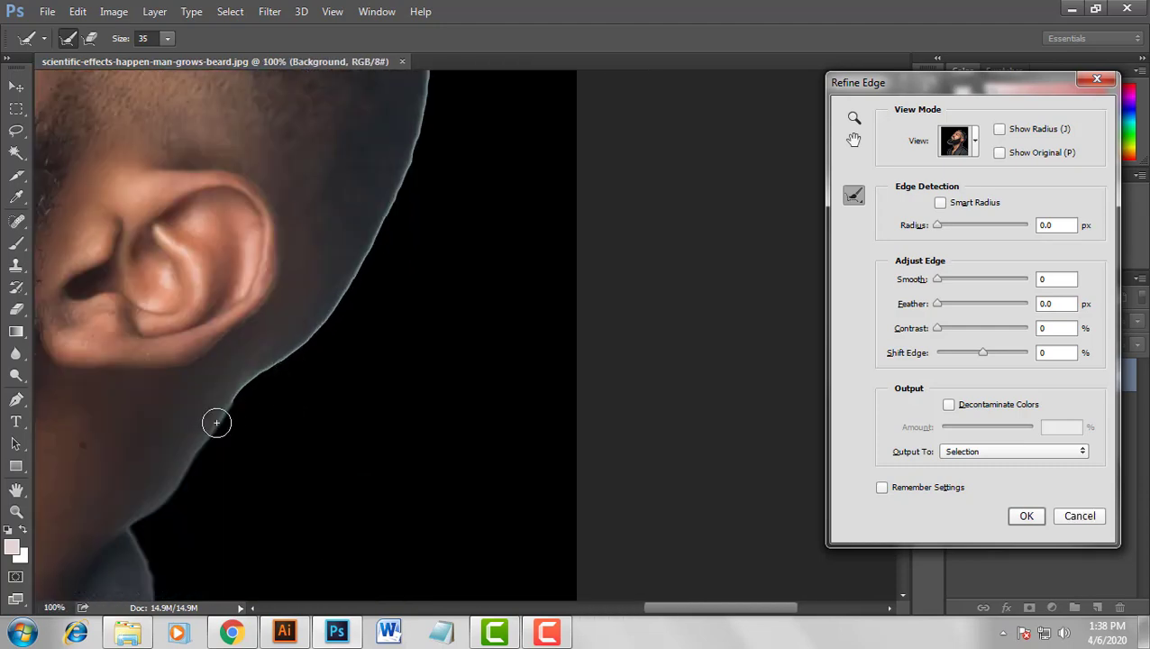
{"action": "mouse_move", "coordinate": [216, 422]}
{"action": "left_mouse_down"}
{"action": "mouse_move", "coordinate": [235, 388]}
{"action": "mouse_move", "coordinate": [301, 347]}
{"action": "mouse_move", "coordinate": [368, 256]}
{"action": "left_mouse_up"}
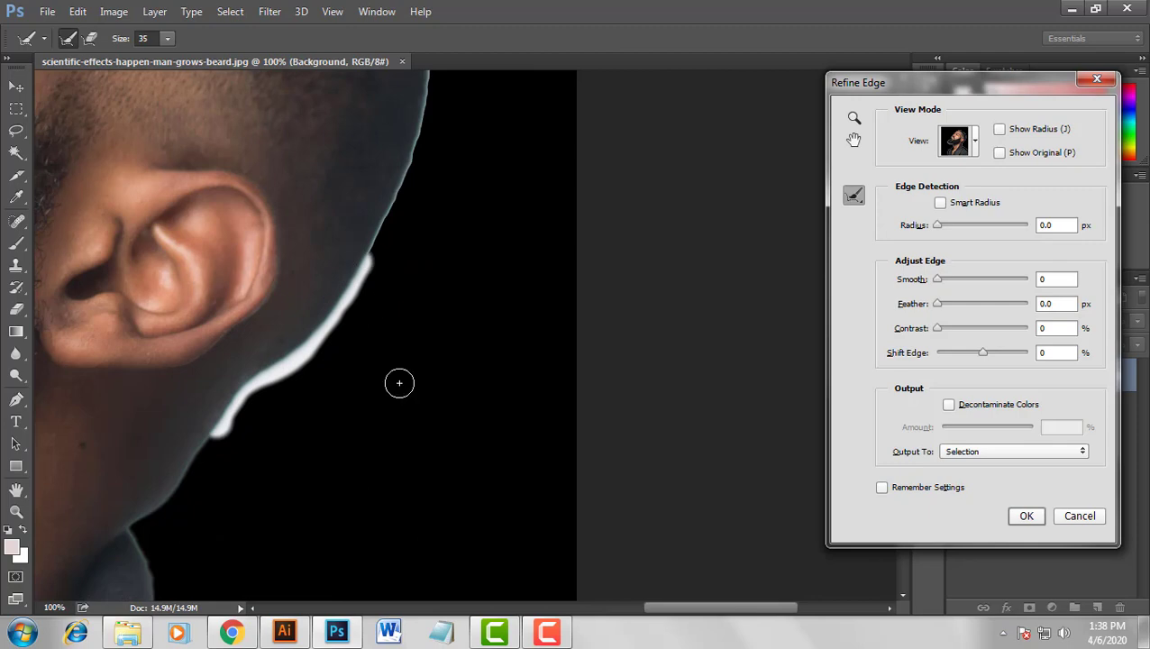
Refine the selection edge along the back of the head from behind the ear up over the crown
{"action": "scroll", "coordinate": [392, 382], "scroll_direction": "up", "scroll_amount": 2}
{"action": "mouse_move", "coordinate": [363, 336]}
{"action": "left_mouse_down"}
{"action": "mouse_move", "coordinate": [422, 214]}
{"action": "mouse_move", "coordinate": [429, 140]}
{"action": "left_mouse_up"}
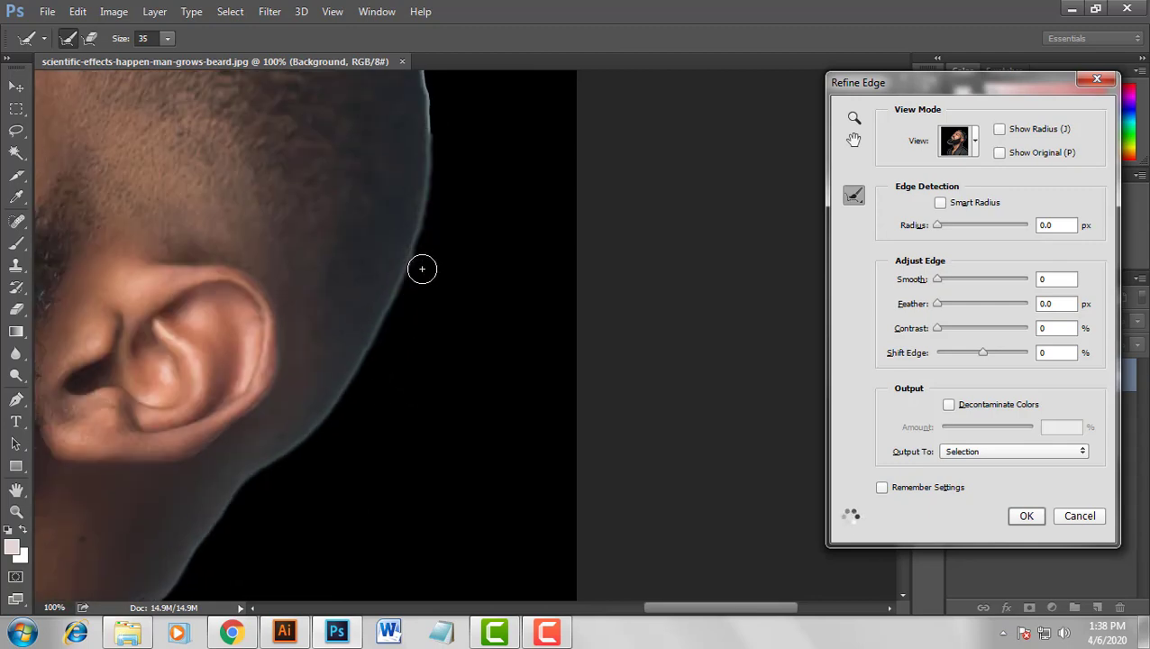
{"action": "scroll", "coordinate": [443, 274], "scroll_direction": "up", "scroll_amount": 4}
{"action": "mouse_move", "coordinate": [435, 407]}
{"action": "left_mouse_down"}
{"action": "mouse_move", "coordinate": [398, 256]}
{"action": "mouse_move", "coordinate": [426, 353]}
{"action": "mouse_move", "coordinate": [425, 271]}
{"action": "mouse_move", "coordinate": [322, 134]}
{"action": "left_mouse_up"}
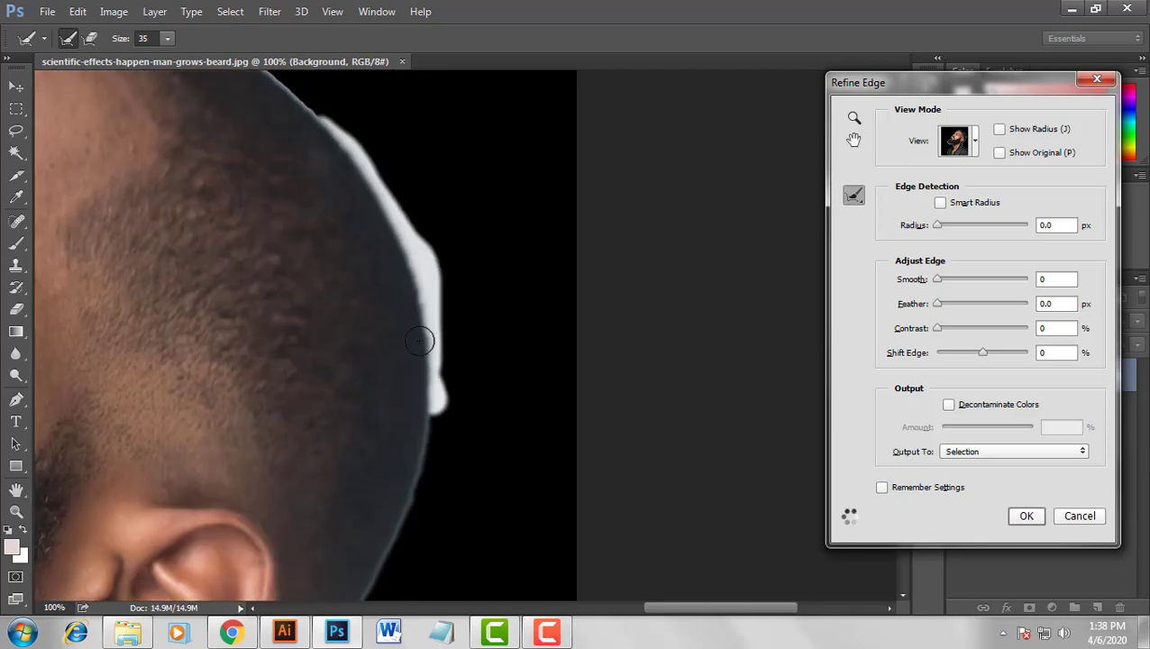
{"action": "scroll", "coordinate": [419, 340], "scroll_direction": "down", "scroll_amount": 2}
{"action": "scroll", "coordinate": [332, 307], "scroll_direction": "up", "scroll_amount": 1}
{"action": "scroll", "coordinate": [338, 281], "scroll_direction": "up", "scroll_amount": 1}
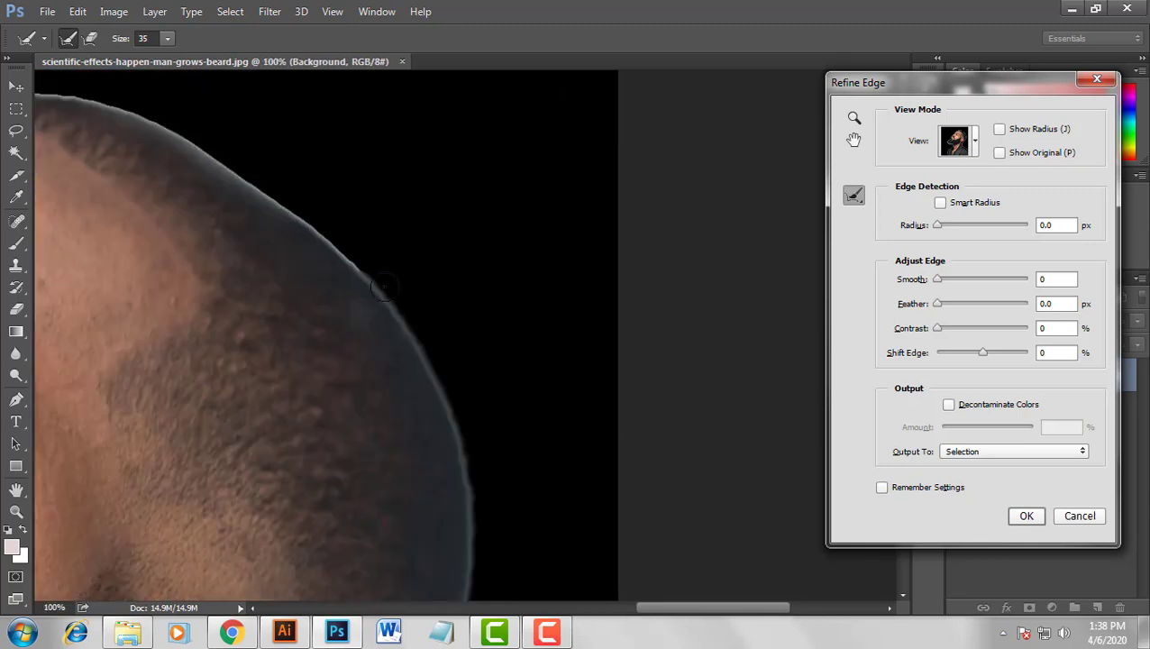
{"action": "mouse_move", "coordinate": [397, 291]}
{"action": "left_mouse_down"}
{"action": "mouse_move", "coordinate": [225, 171]}
{"action": "mouse_move", "coordinate": [121, 119]}
{"action": "left_mouse_up"}
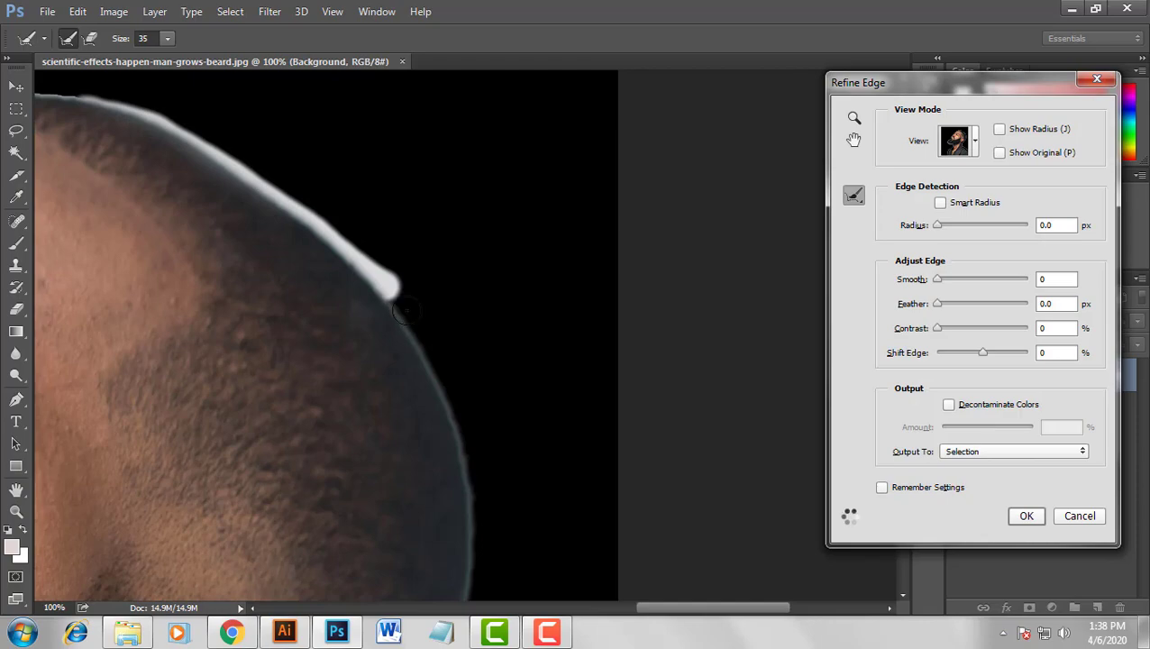
Refine the selection edge across the top of the head and down the forehead to the far eyebrow
{"action": "scroll", "coordinate": [406, 318], "scroll_direction": "down", "scroll_amount": 5}
{"action": "scroll", "coordinate": [309, 402], "scroll_direction": "down", "scroll_amount": 5}
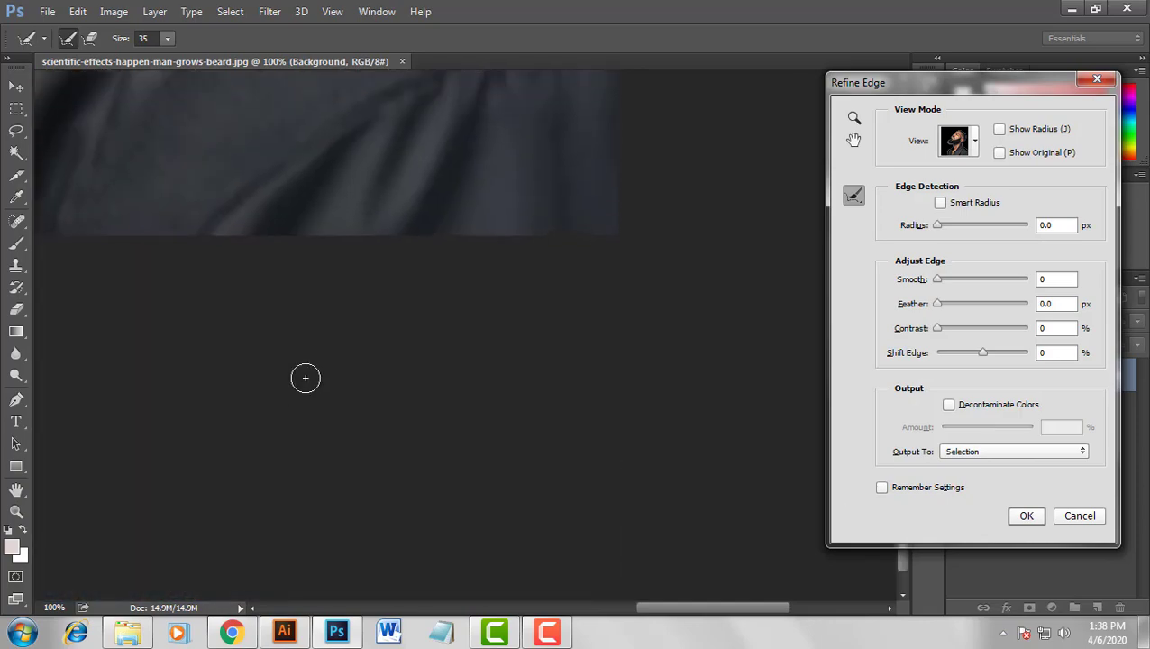
{"action": "scroll", "coordinate": [257, 160], "scroll_direction": "up", "scroll_amount": 10}
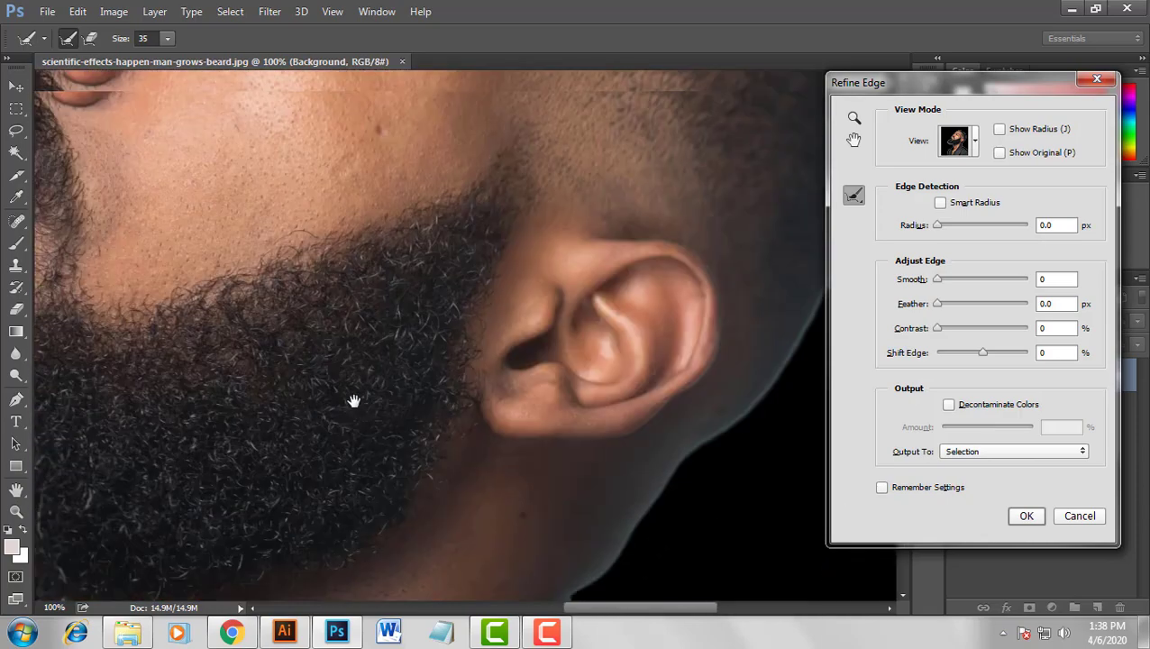
{"action": "scroll", "coordinate": [392, 477], "scroll_direction": "up", "scroll_amount": 10}
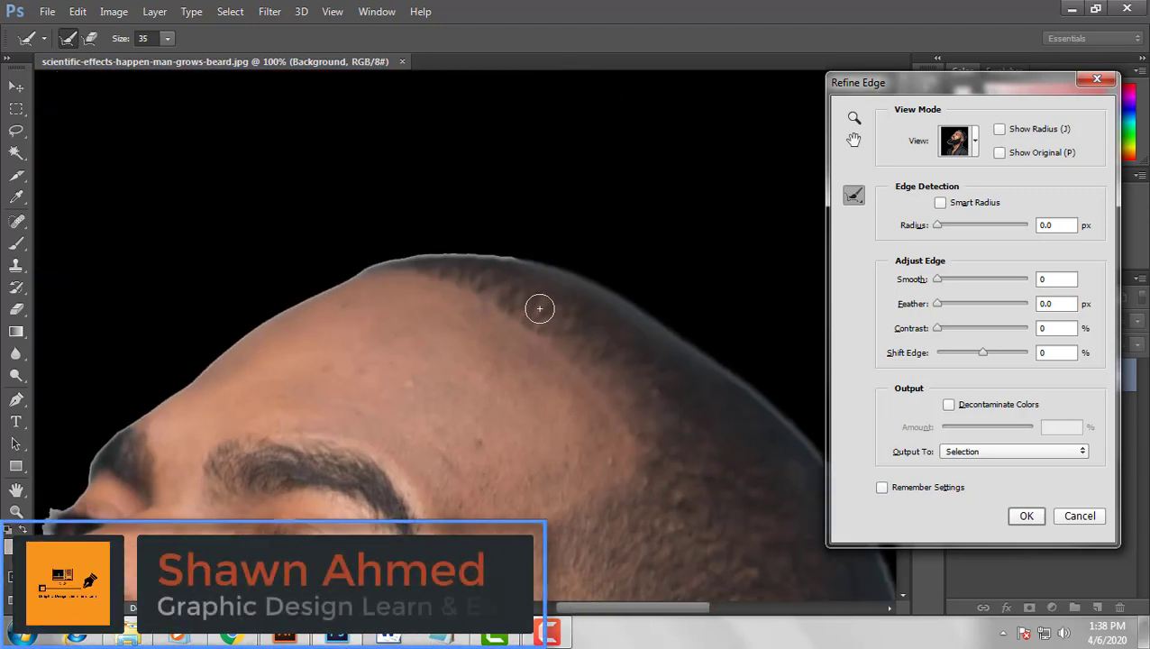
{"action": "mouse_move", "coordinate": [528, 263]}
{"action": "left_mouse_down"}
{"action": "mouse_move", "coordinate": [390, 259]}
{"action": "mouse_move", "coordinate": [277, 305]}
{"action": "mouse_move", "coordinate": [118, 432]}
{"action": "mouse_move", "coordinate": [59, 505]}
{"action": "left_mouse_up"}
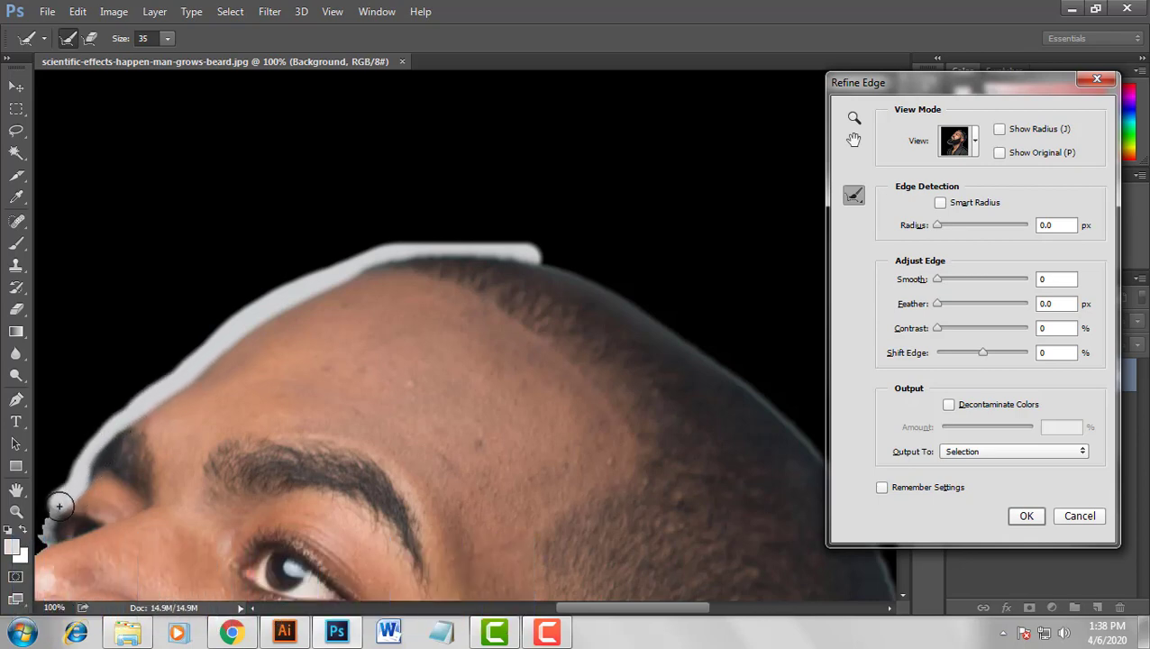
{"action": "scroll", "coordinate": [167, 401], "scroll_direction": "down", "scroll_amount": 3}
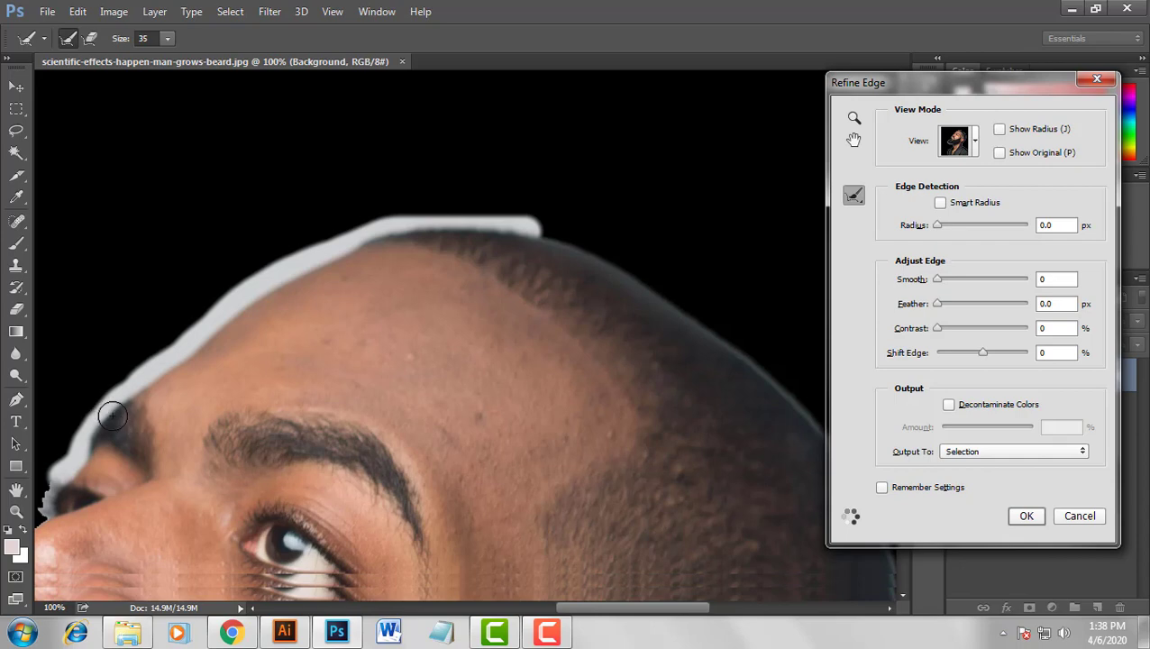
Refine the edge around the far eye's lashes, down the nose and along the moustache hair
{"action": "left_click_drag", "start_coordinate": [104, 424], "coordinate": [275, 309]}
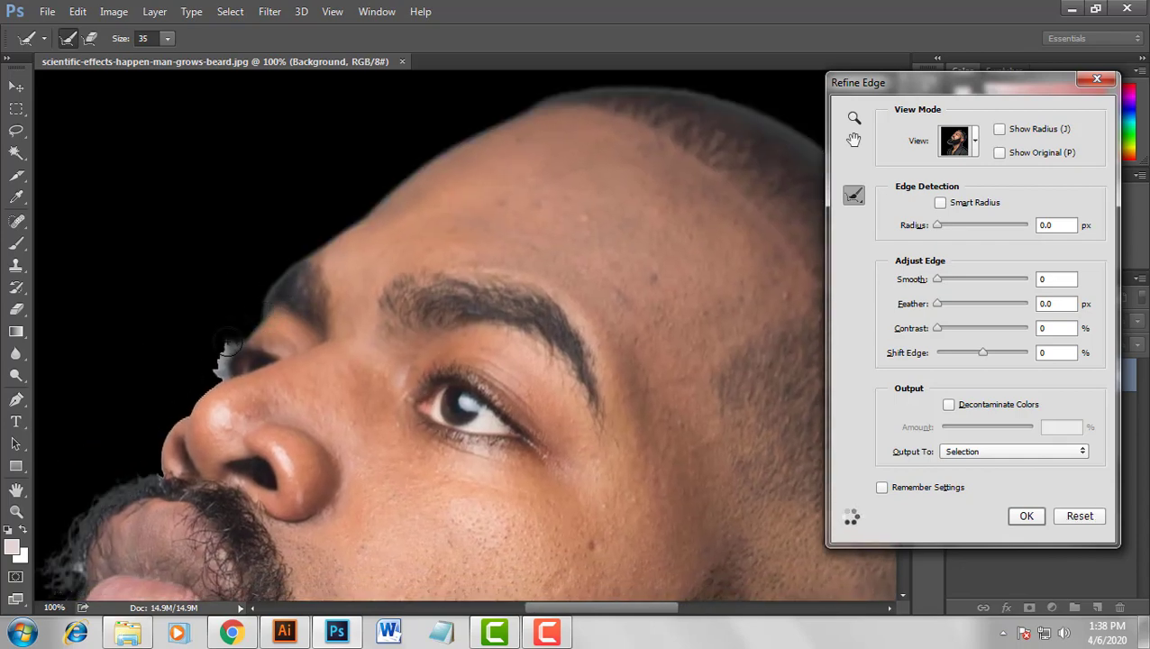
{"action": "scroll", "coordinate": [228, 346], "scroll_direction": "up", "scroll_amount": 1}
{"action": "mouse_move", "coordinate": [228, 345]}
{"action": "left_mouse_down"}
{"action": "mouse_move", "coordinate": [224, 335]}
{"action": "mouse_move", "coordinate": [208, 419]}
{"action": "left_mouse_up"}
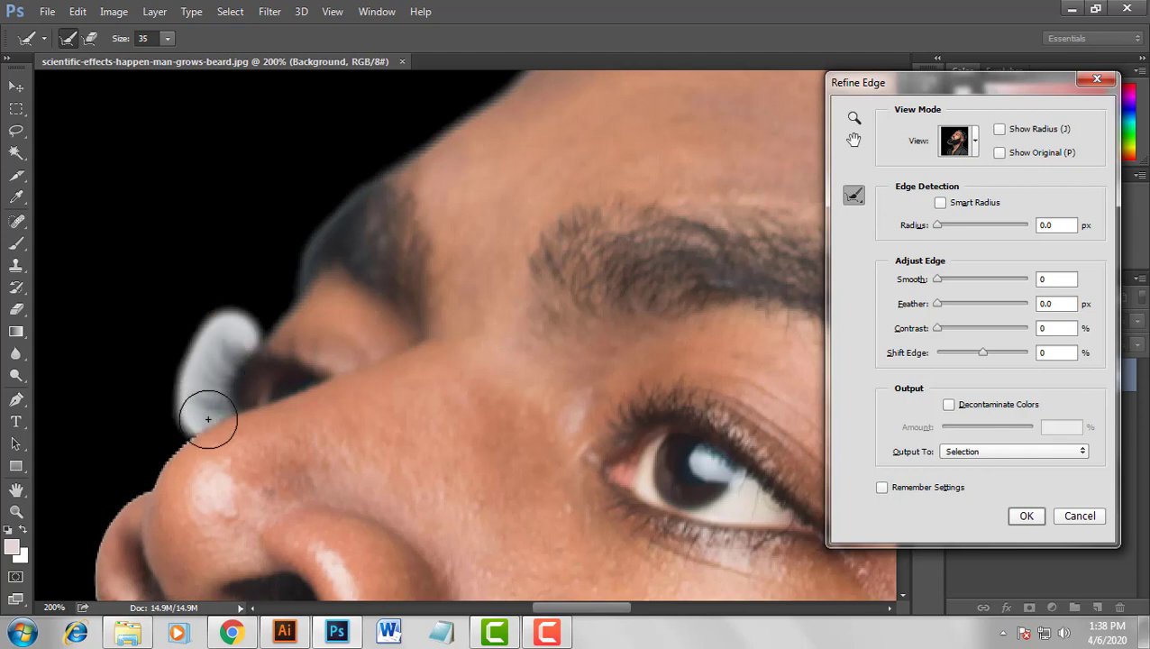
{"action": "left_click_drag", "start_coordinate": [175, 464], "coordinate": [364, 214]}
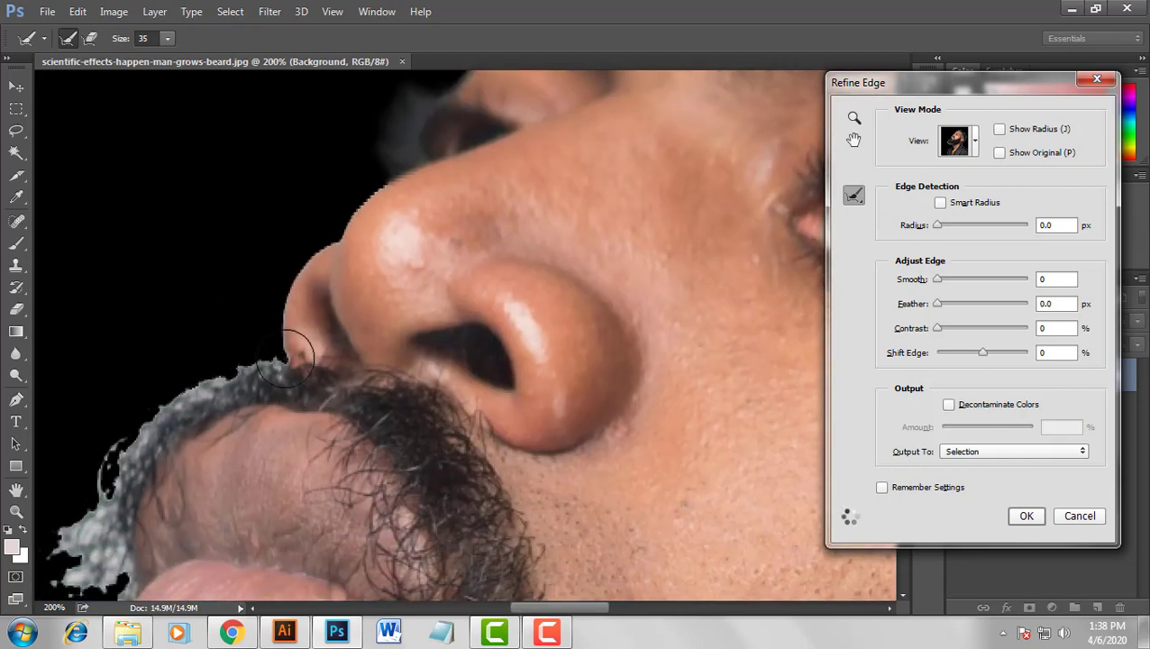
{"action": "mouse_move", "coordinate": [272, 370]}
{"action": "left_mouse_down"}
{"action": "mouse_move", "coordinate": [282, 294]}
{"action": "mouse_move", "coordinate": [387, 186]}
{"action": "mouse_move", "coordinate": [256, 314]}
{"action": "mouse_move", "coordinate": [279, 359]}
{"action": "mouse_move", "coordinate": [200, 376]}
{"action": "mouse_move", "coordinate": [124, 423]}
{"action": "mouse_move", "coordinate": [91, 559]}
{"action": "left_mouse_up"}
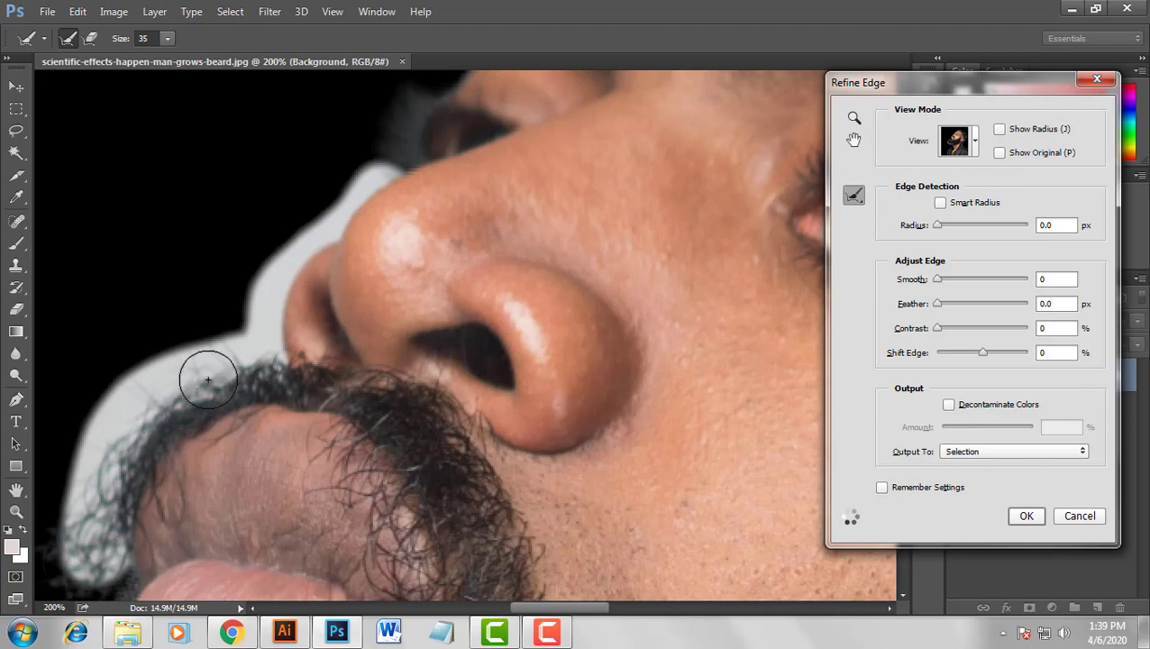
Refine the hair edge in front of the lips and along the upper front of the beard
{"action": "scroll", "coordinate": [172, 473], "scroll_direction": "down", "scroll_amount": 3}
{"action": "scroll", "coordinate": [171, 470], "scroll_direction": "down", "scroll_amount": 1}
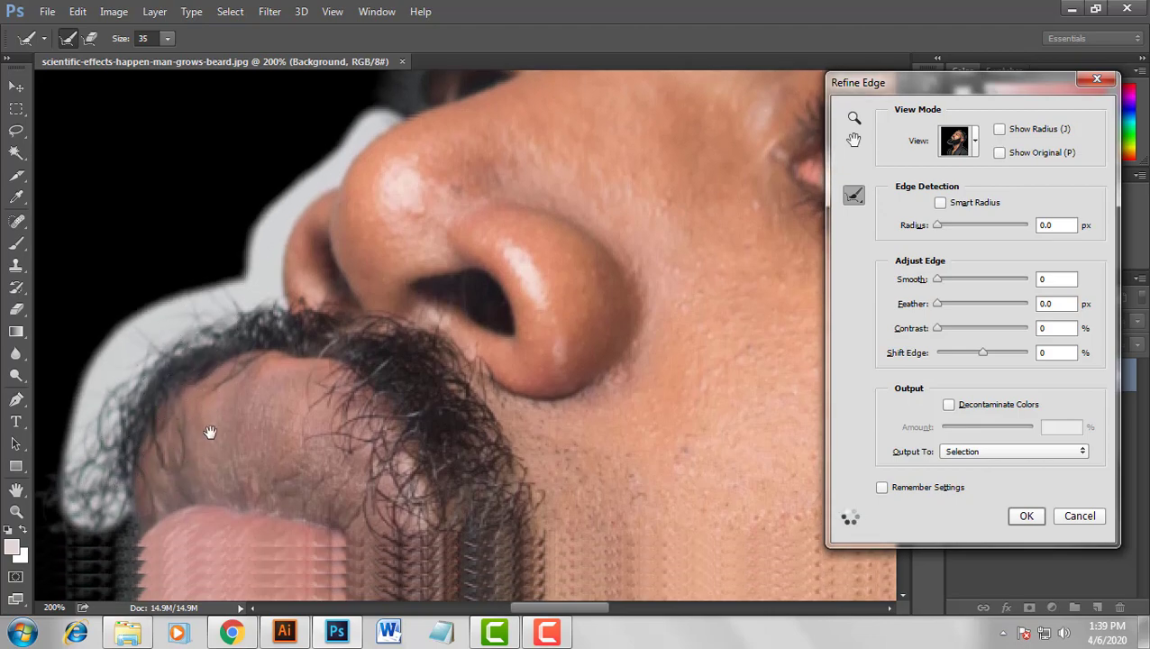
{"action": "left_click_drag", "start_coordinate": [212, 426], "coordinate": [322, 224]}
{"action": "mouse_move", "coordinate": [249, 362]}
{"action": "left_mouse_down"}
{"action": "mouse_move", "coordinate": [296, 269]}
{"action": "mouse_move", "coordinate": [374, 211]}
{"action": "mouse_move", "coordinate": [309, 243]}
{"action": "left_mouse_up"}
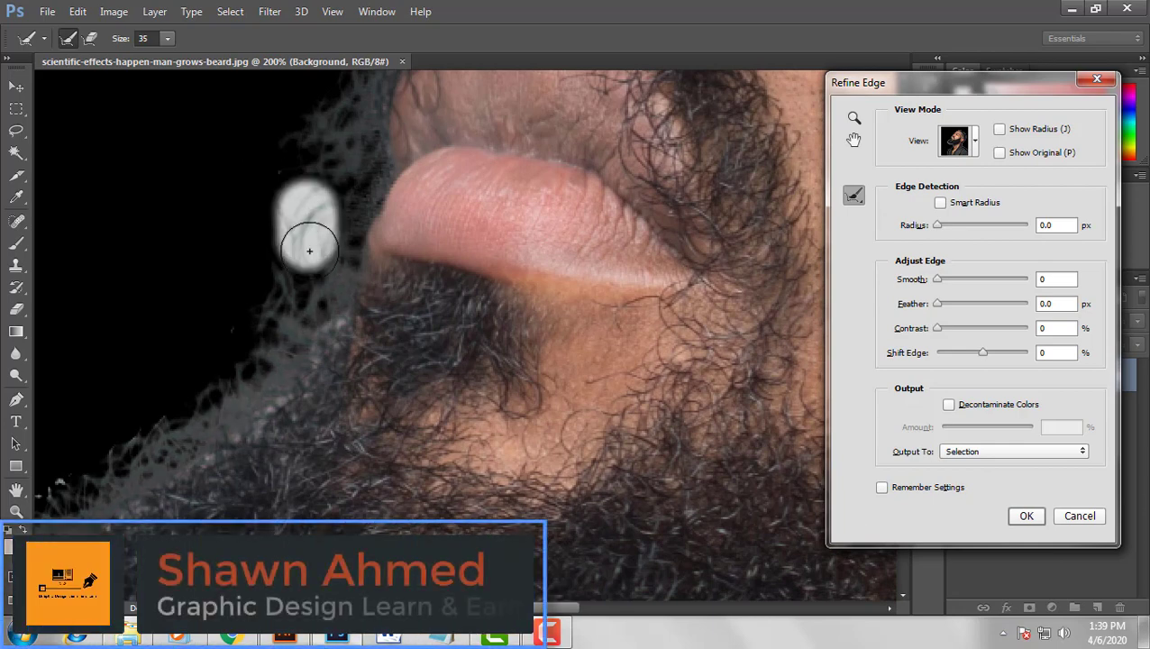
{"action": "mouse_move", "coordinate": [313, 320]}
{"action": "left_mouse_down"}
{"action": "mouse_move", "coordinate": [261, 413]}
{"action": "mouse_move", "coordinate": [226, 432]}
{"action": "mouse_move", "coordinate": [294, 363]}
{"action": "mouse_move", "coordinate": [233, 415]}
{"action": "mouse_move", "coordinate": [105, 457]}
{"action": "mouse_move", "coordinate": [53, 493]}
{"action": "left_mouse_up"}
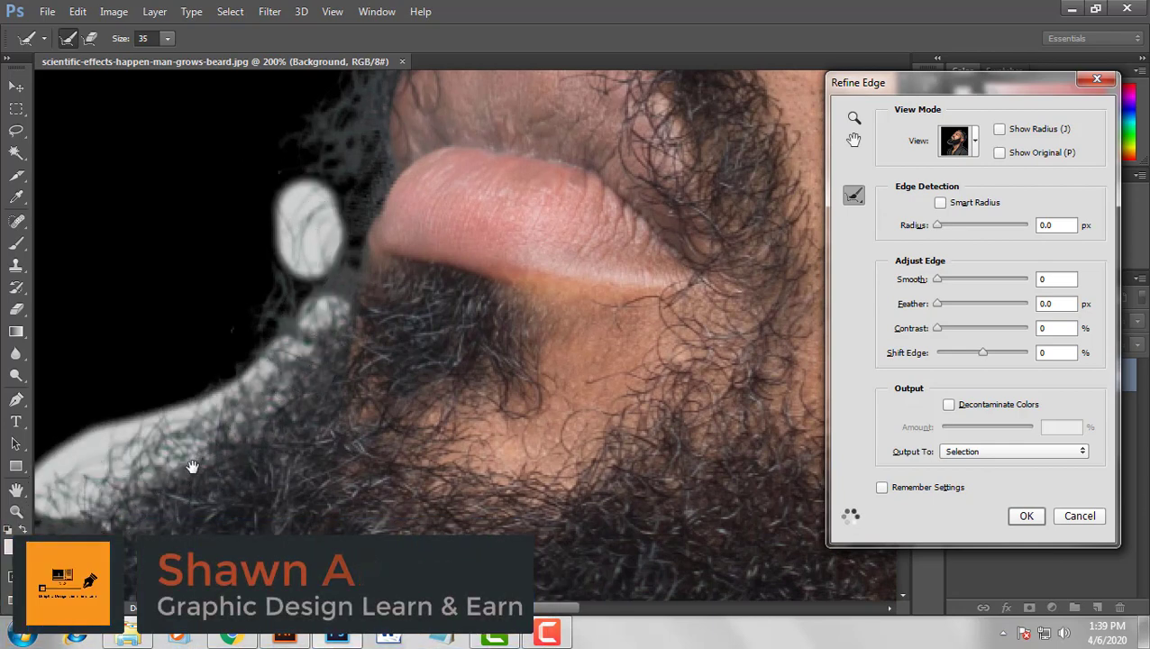
{"action": "mouse_move", "coordinate": [193, 464]}
{"action": "left_mouse_down"}
{"action": "mouse_move", "coordinate": [405, 262]}
{"action": "mouse_move", "coordinate": [496, 149]}
{"action": "left_mouse_up"}
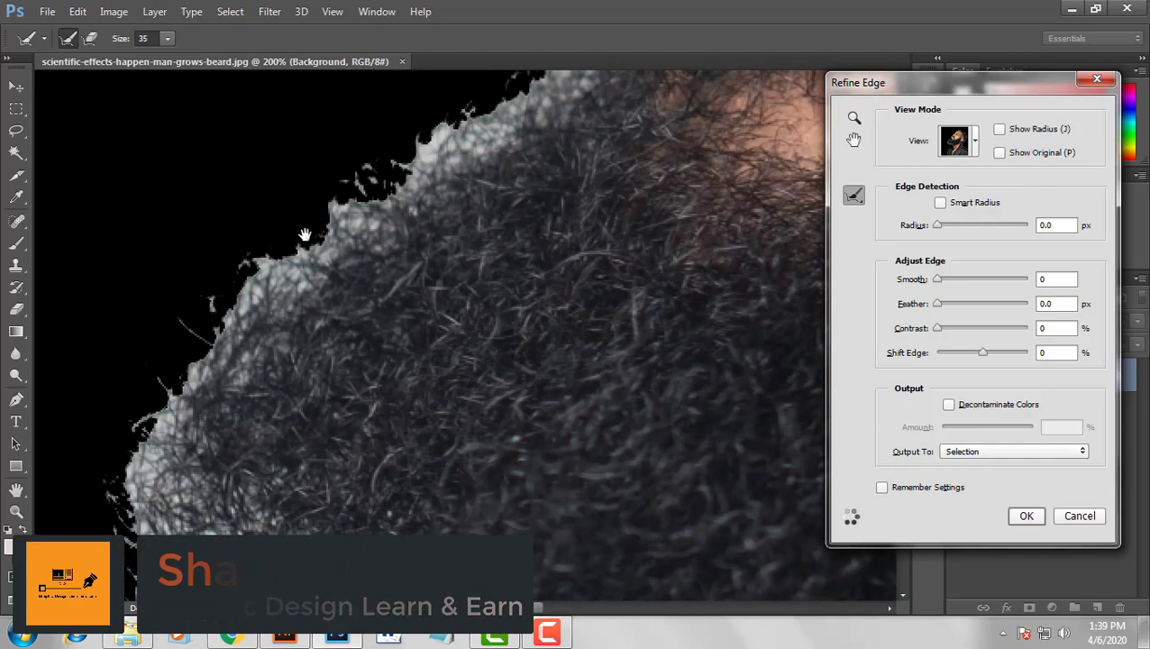
{"action": "mouse_move", "coordinate": [185, 487]}
{"action": "left_mouse_down"}
{"action": "mouse_move", "coordinate": [230, 320]}
{"action": "mouse_move", "coordinate": [291, 247]}
{"action": "left_mouse_up"}
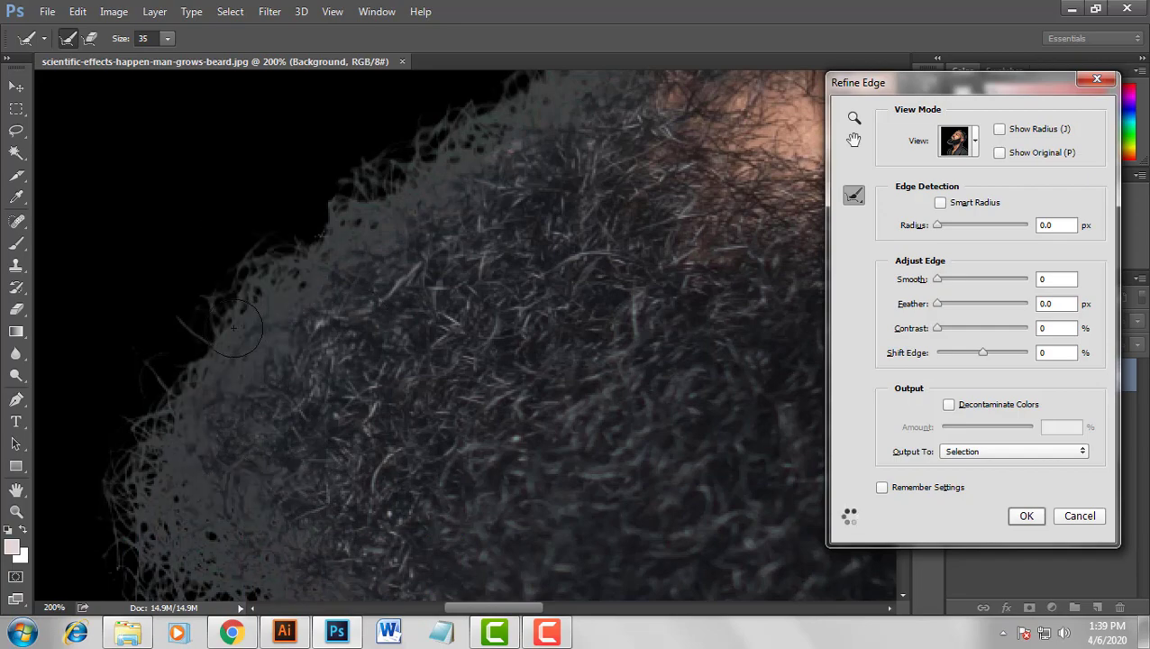
Output the refined selection as a New Layer with Layer Mask and apply it
{"action": "scroll", "coordinate": [237, 326], "scroll_direction": "down", "scroll_amount": 5}
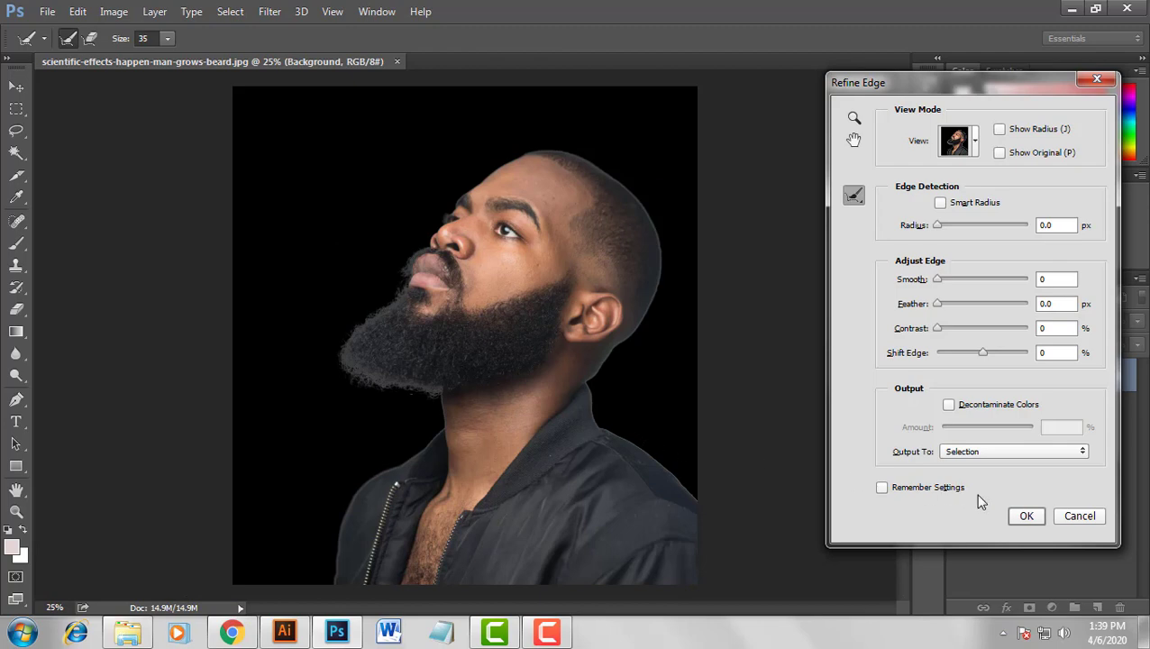
{"action": "left_click", "coordinate": [995, 453]}
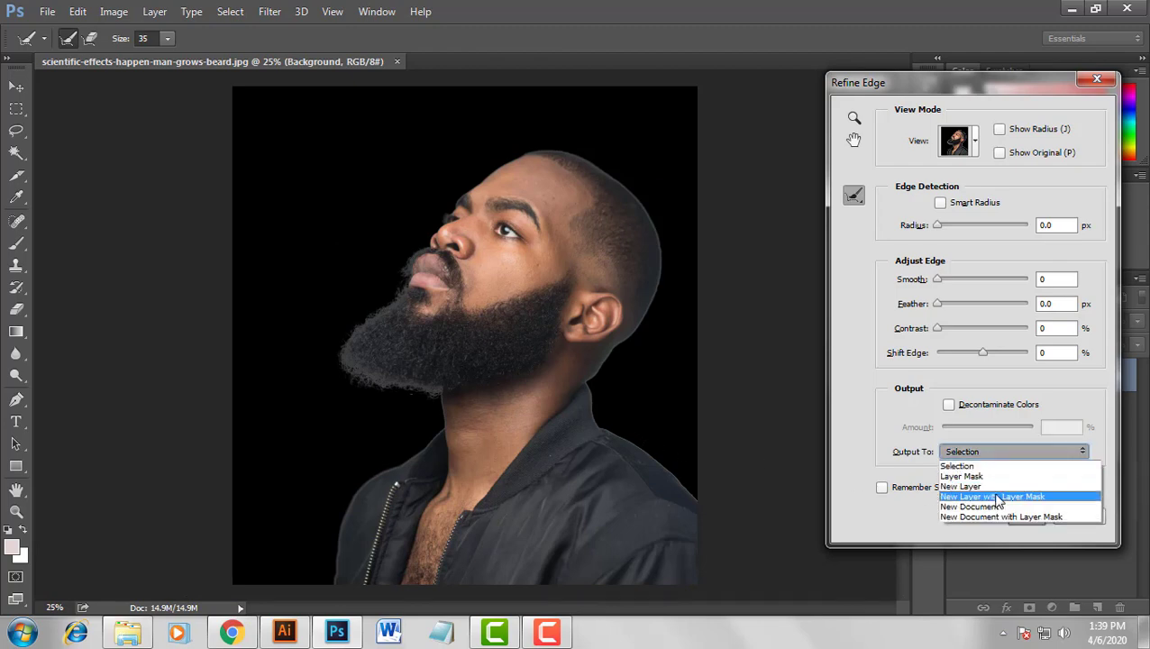
{"action": "left_click", "coordinate": [999, 498]}
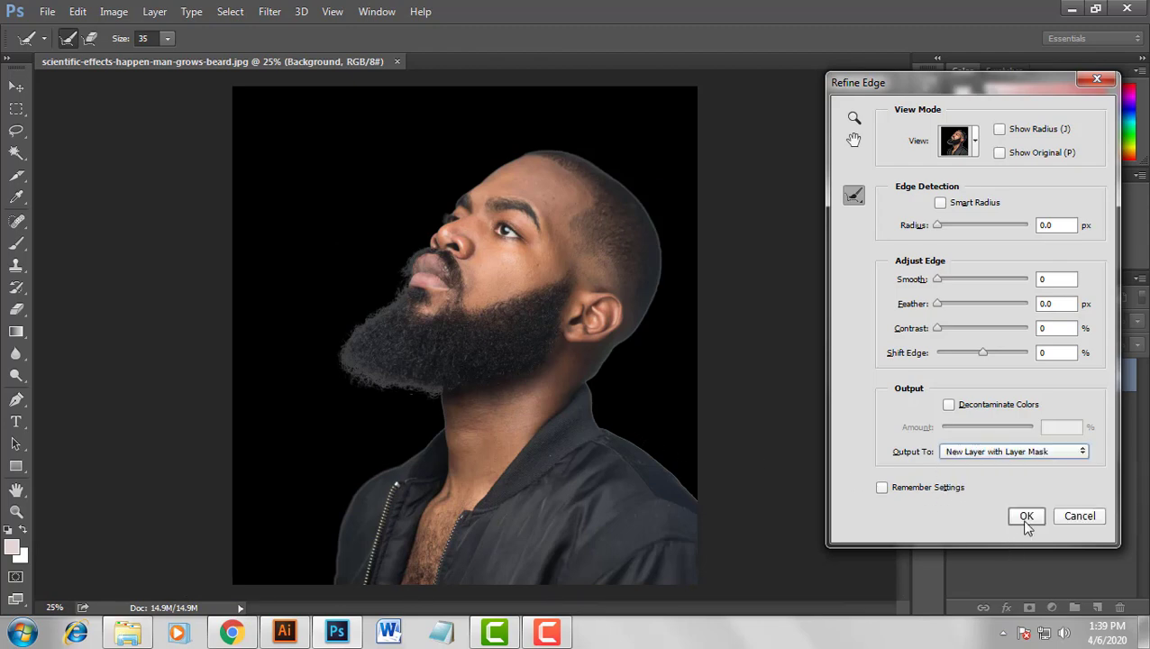
{"action": "left_click", "coordinate": [1027, 517]}
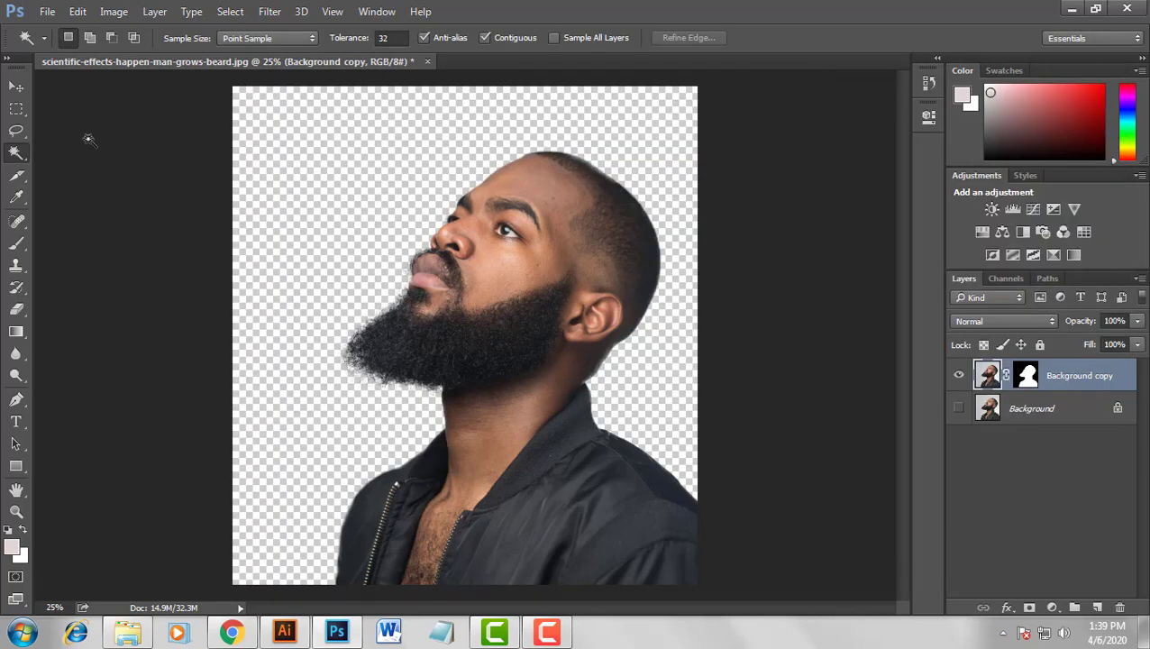
Check the cut-out's beard edge up close and move the masked man layer left on the canvas
{"action": "key", "text": "v"}
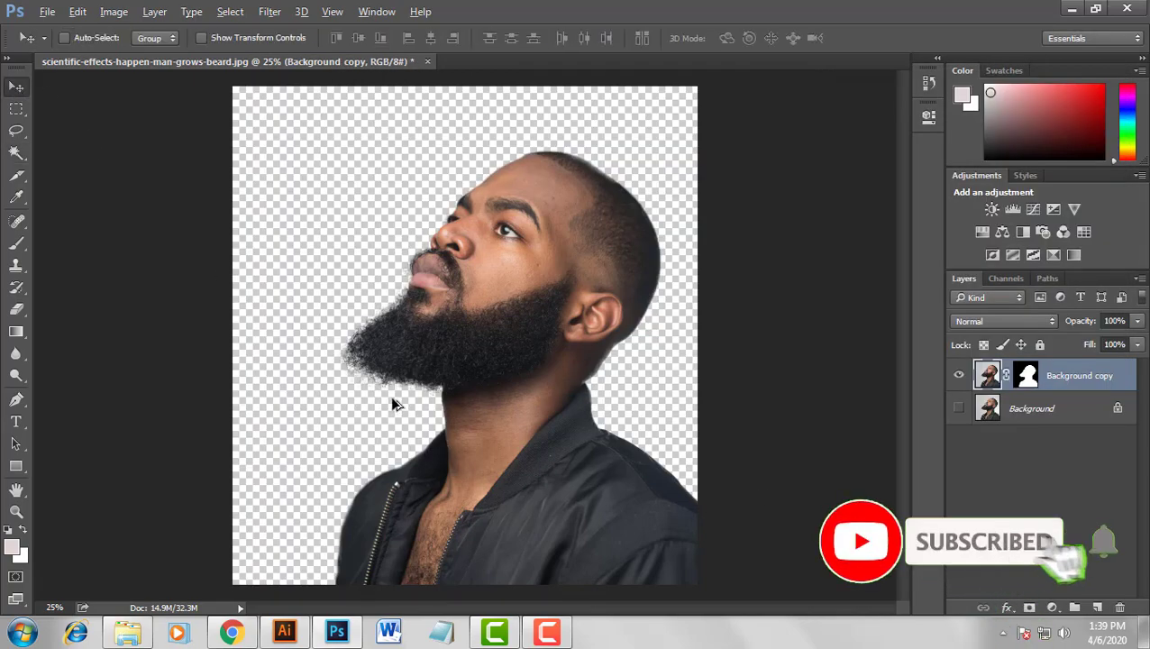
{"action": "scroll", "coordinate": [392, 403], "scroll_direction": "up", "scroll_amount": 8}
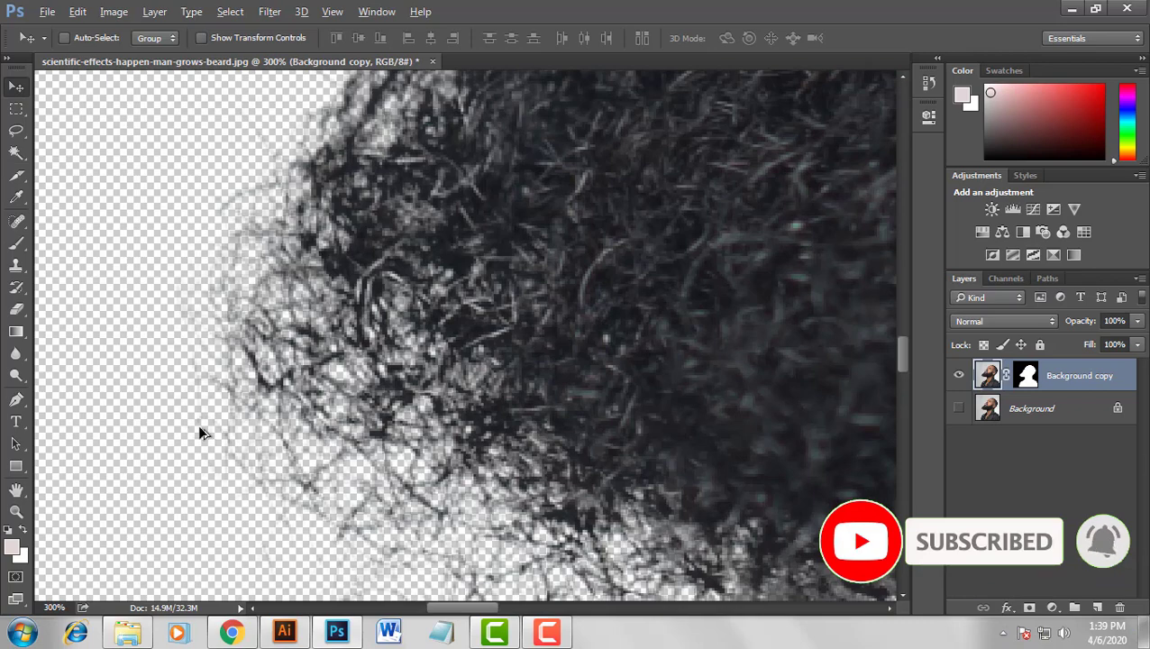
{"action": "scroll", "coordinate": [201, 434], "scroll_direction": "down", "scroll_amount": 5}
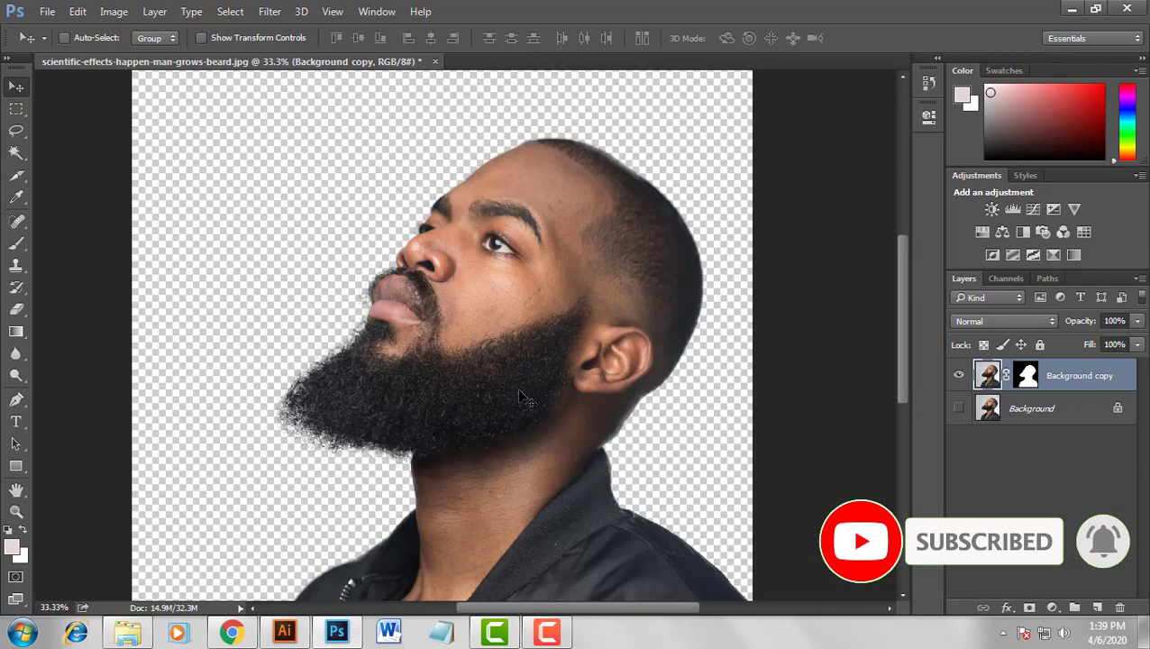
{"action": "scroll", "coordinate": [451, 388], "scroll_direction": "down", "scroll_amount": 1}
{"action": "scroll", "coordinate": [479, 517], "scroll_direction": "up", "scroll_amount": 1}
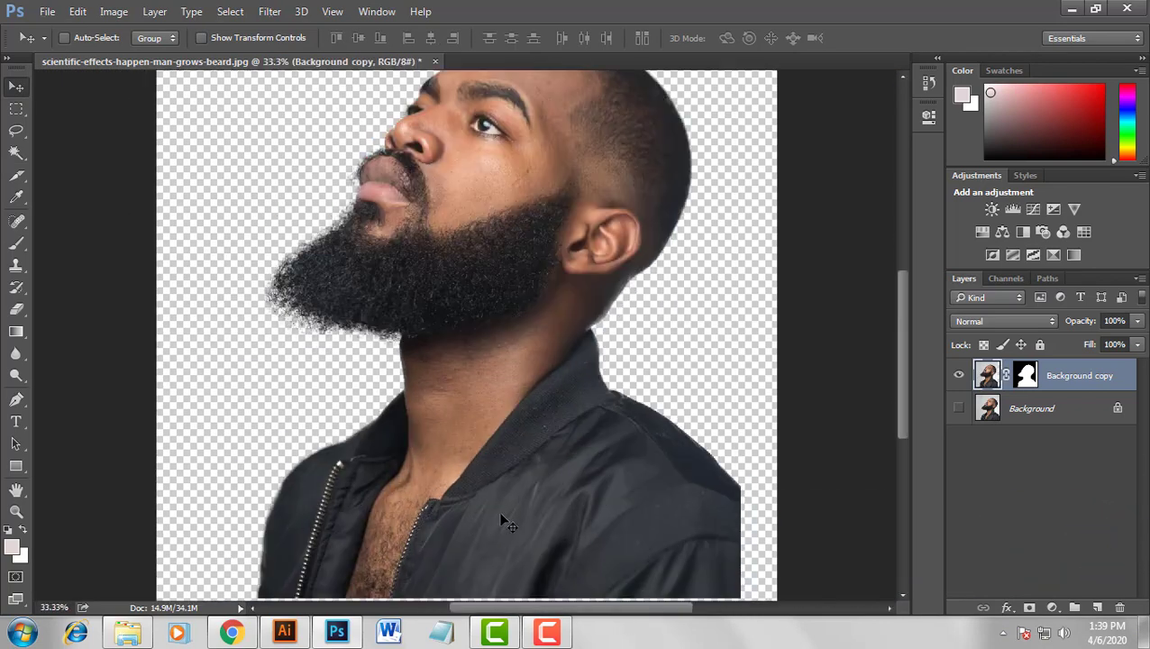
{"action": "left_click_drag", "start_coordinate": [503, 522], "coordinate": [480, 532]}
{"action": "scroll", "coordinate": [456, 510], "scroll_direction": "down", "scroll_amount": 1}
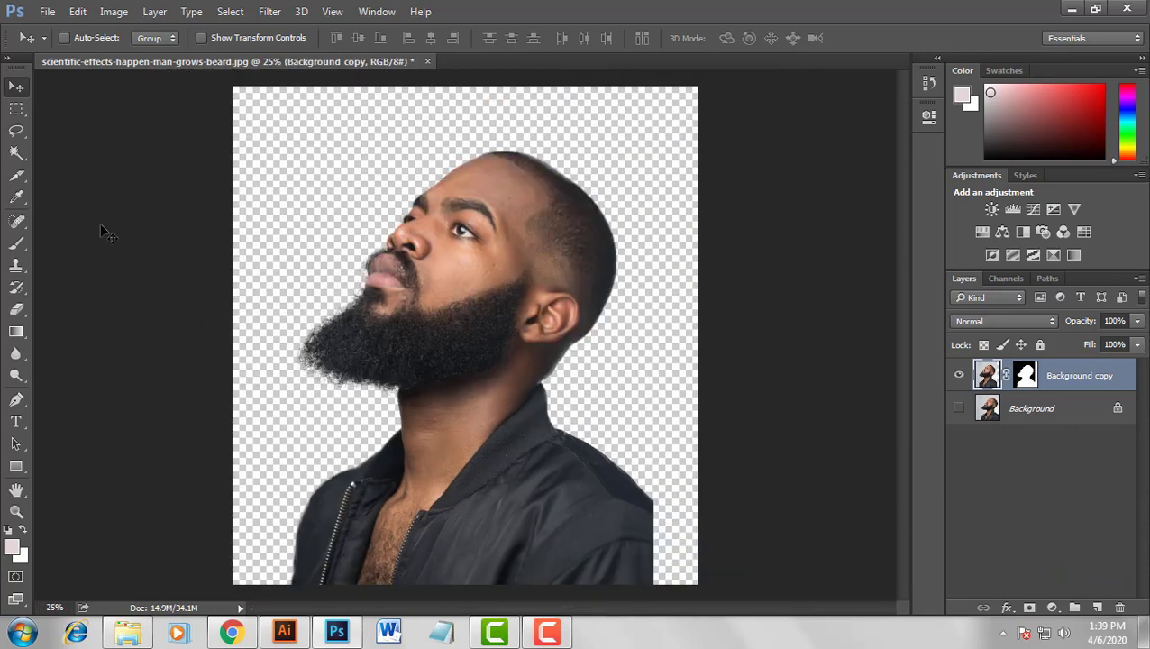
Crop the canvas to a rectangular selection enclosing the man down to the jacket's straight rear and bottom edges, and deselect
{"action": "left_click", "coordinate": [16, 109]}
{"action": "left_click_drag", "start_coordinate": [229, 83], "coordinate": [654, 591]}
{"action": "left_click", "coordinate": [444, 355]}
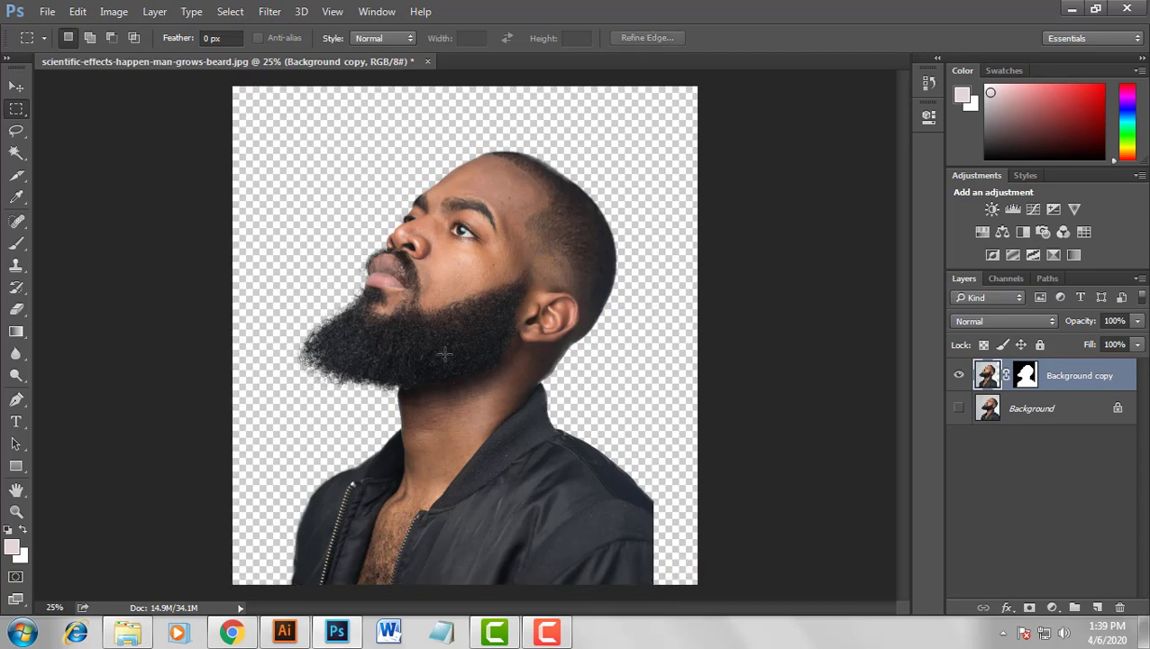
{"action": "left_click_drag", "start_coordinate": [267, 122], "coordinate": [654, 585]}
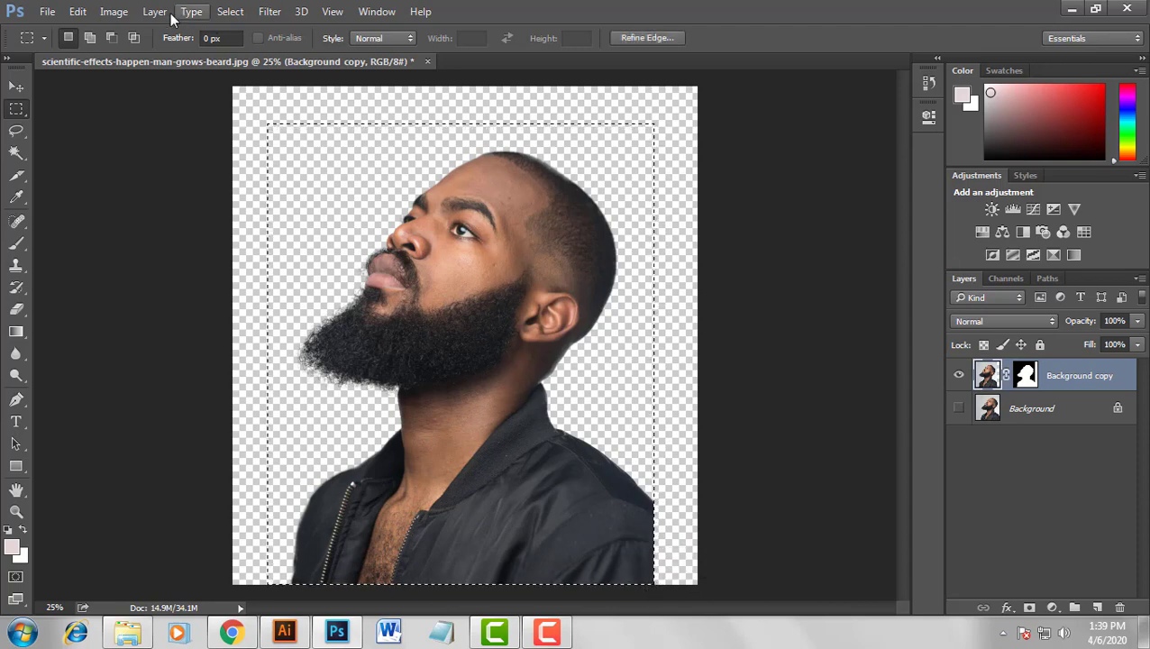
{"action": "left_click", "coordinate": [126, 15]}
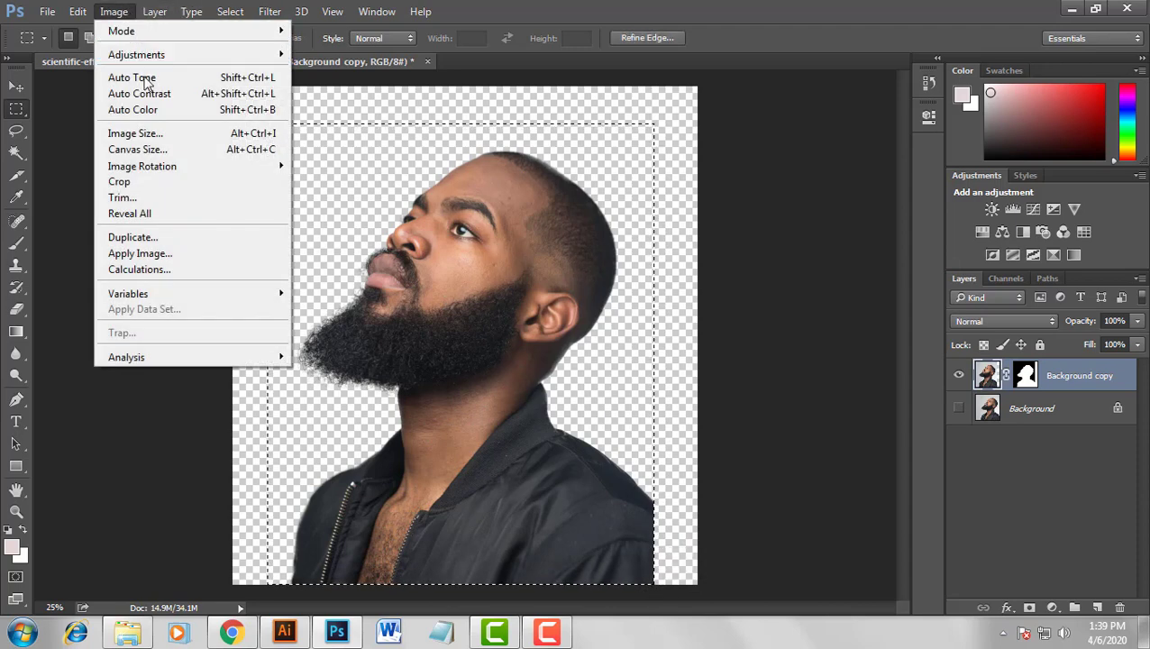
{"action": "left_click", "coordinate": [170, 181]}
{"action": "key", "text": "ctrl+d"}
Nudge the man slightly right to close the thin gap between the jacket and the canvas edge
{"action": "key", "text": "ctrl+0"}
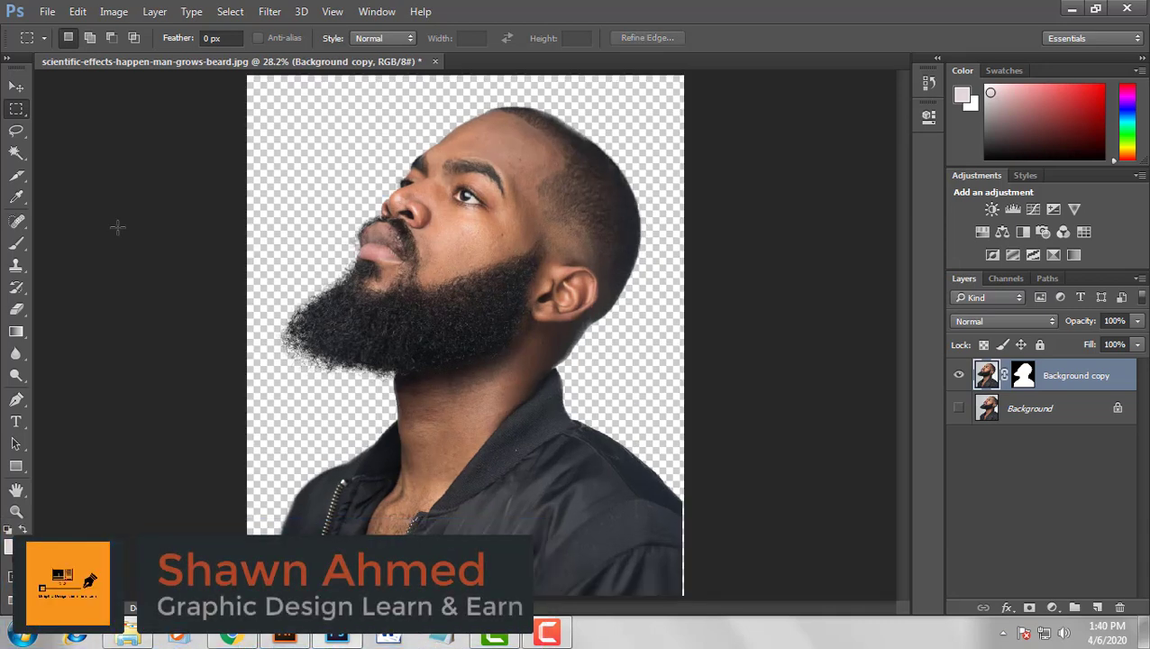
{"action": "left_click", "coordinate": [16, 86]}
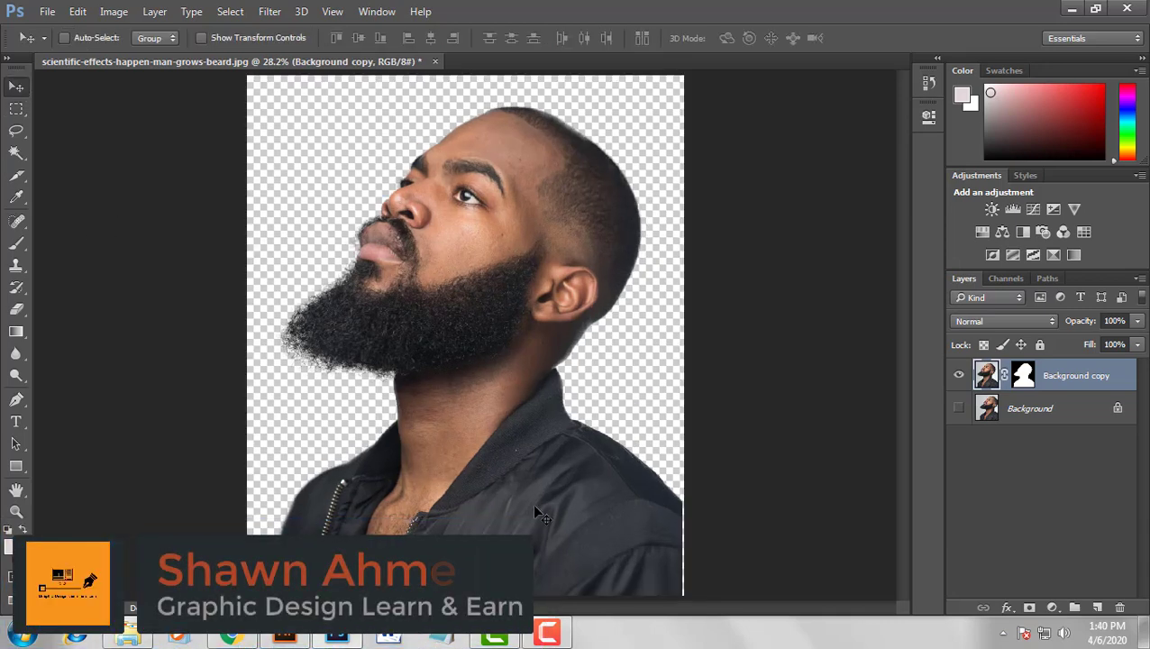
{"action": "left_click_drag", "start_coordinate": [532, 503], "coordinate": [534, 503]}
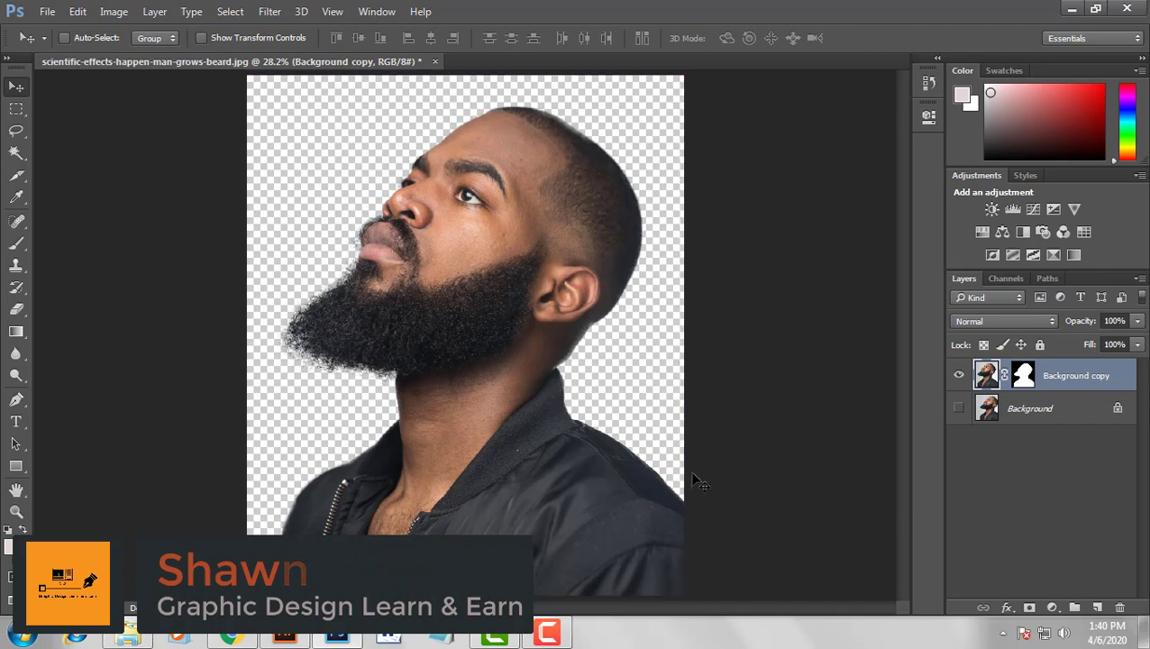